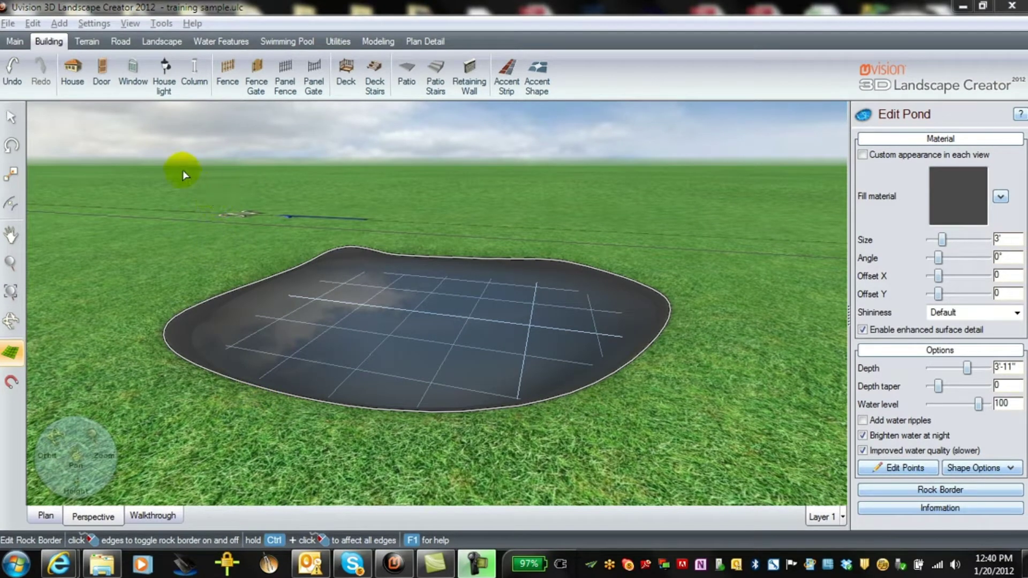
- Switch the ribbon to the Landscape tools to work around the dark pond
left_click(172, 43)
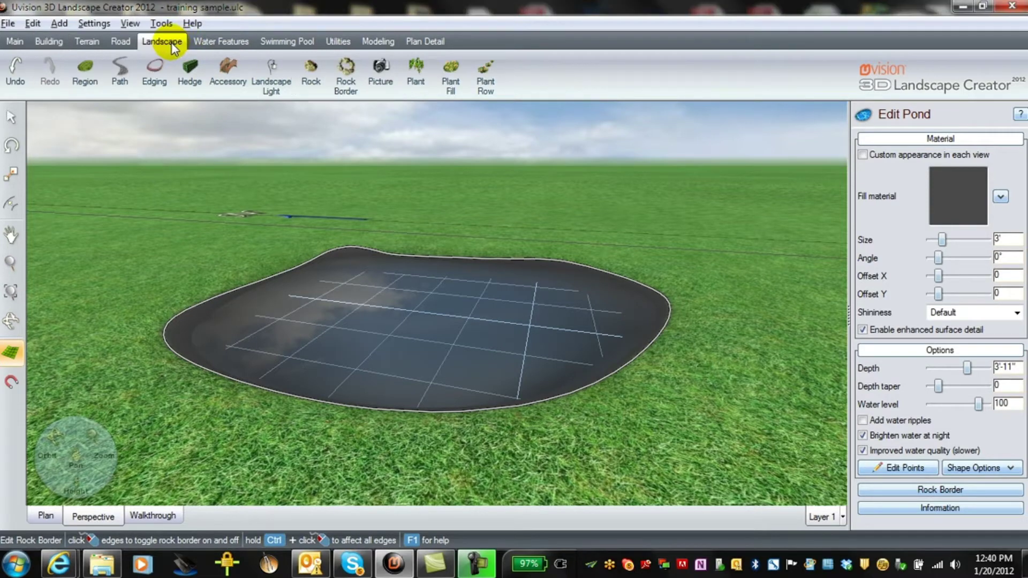
- Place a Boulder1 rock, 6'-11" wide, at the pond's back edge
left_click(311, 75)
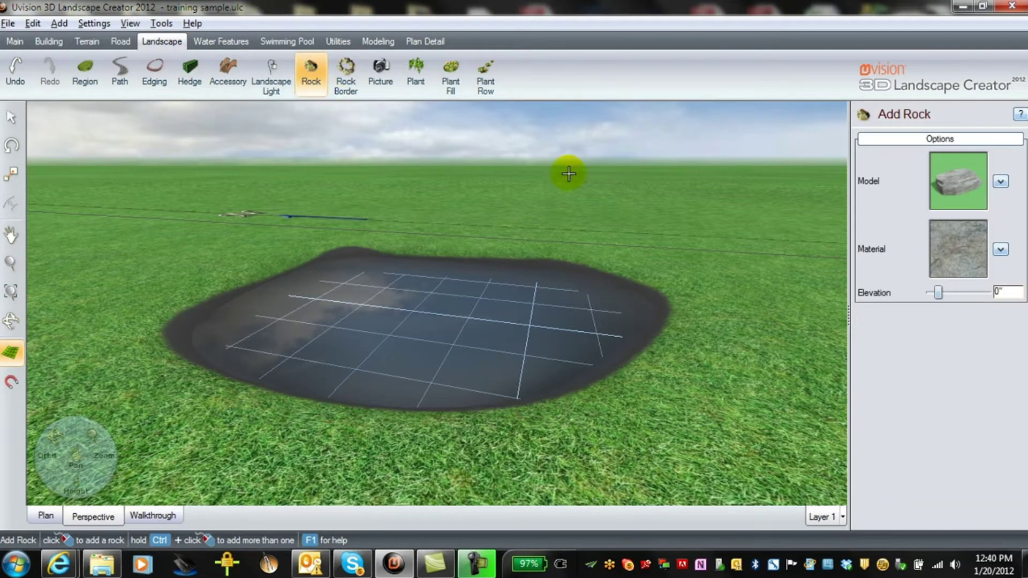
left_click(957, 191)
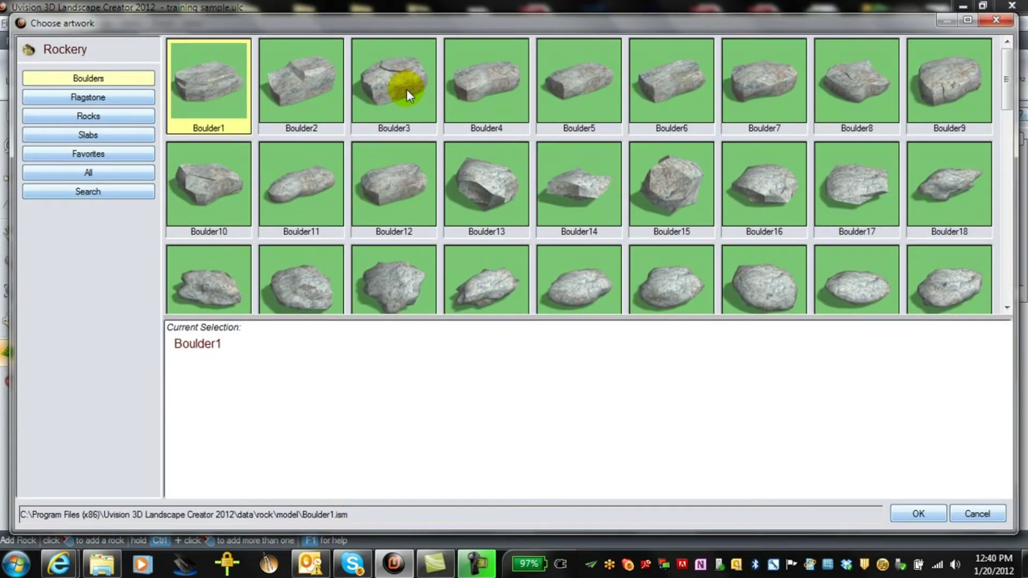
double_click(231, 92)
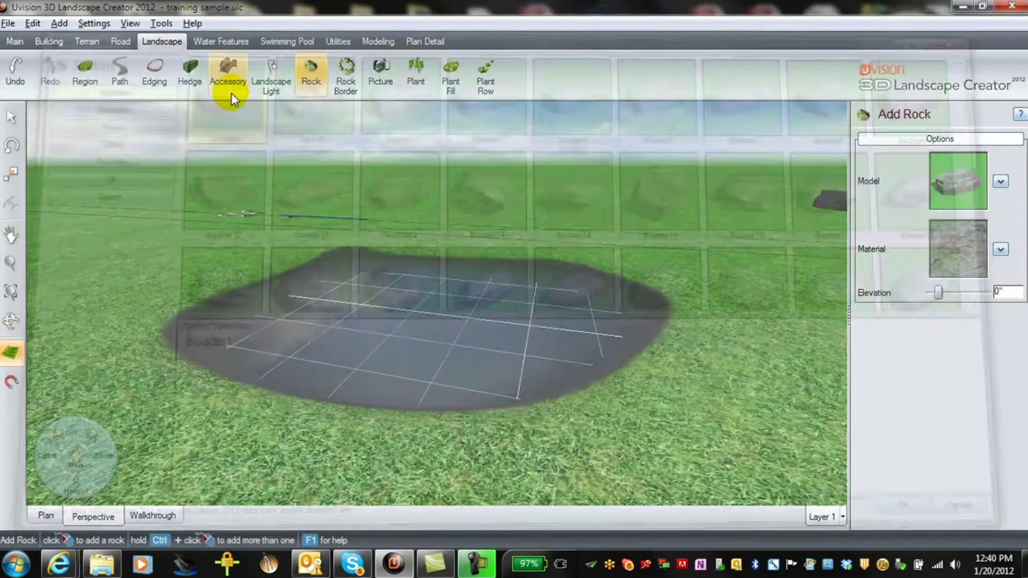
left_click(319, 257)
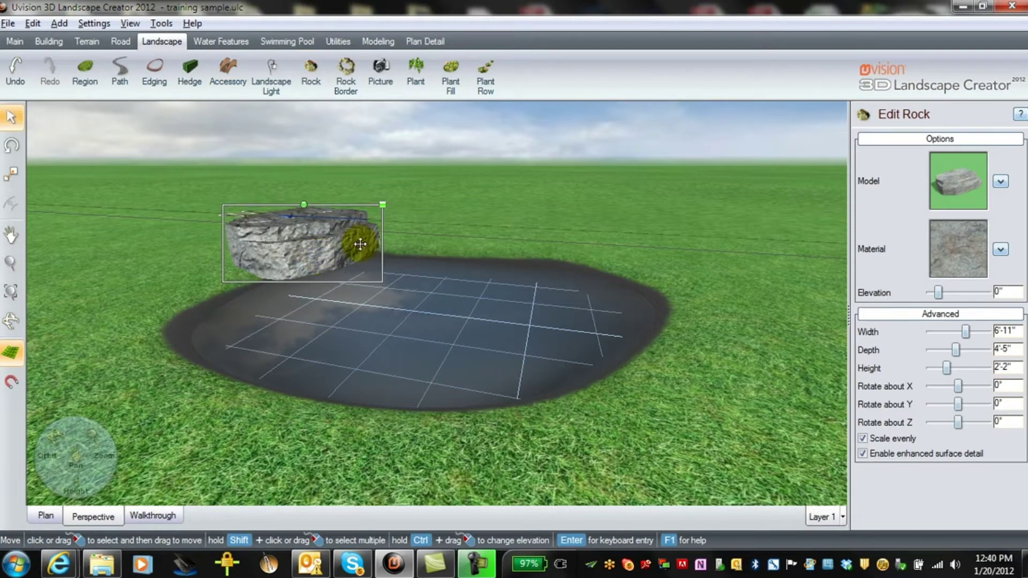
- Shrink the boulder to about 5 by 3 feet and place a copy to its right
left_click_drag(383, 202, 324, 241)
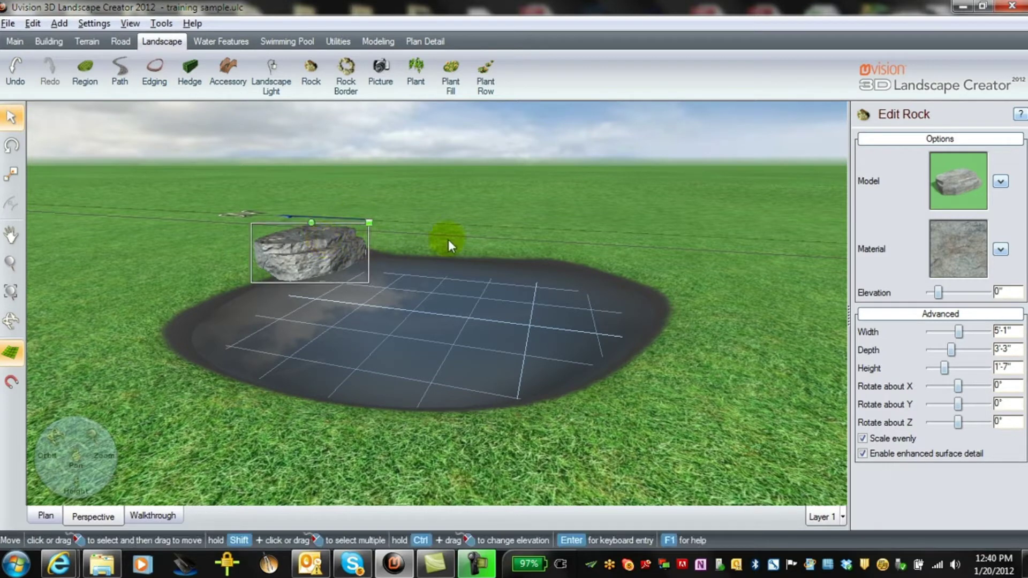
key("ctrl+c")
key("ctrl+v")
left_click_drag(329, 249, 400, 240)
- Add another boulder copy at the pond's left, turned 26° and sunk to -6 inches
key("ctrl+v")
left_click_drag(313, 221, 225, 287)
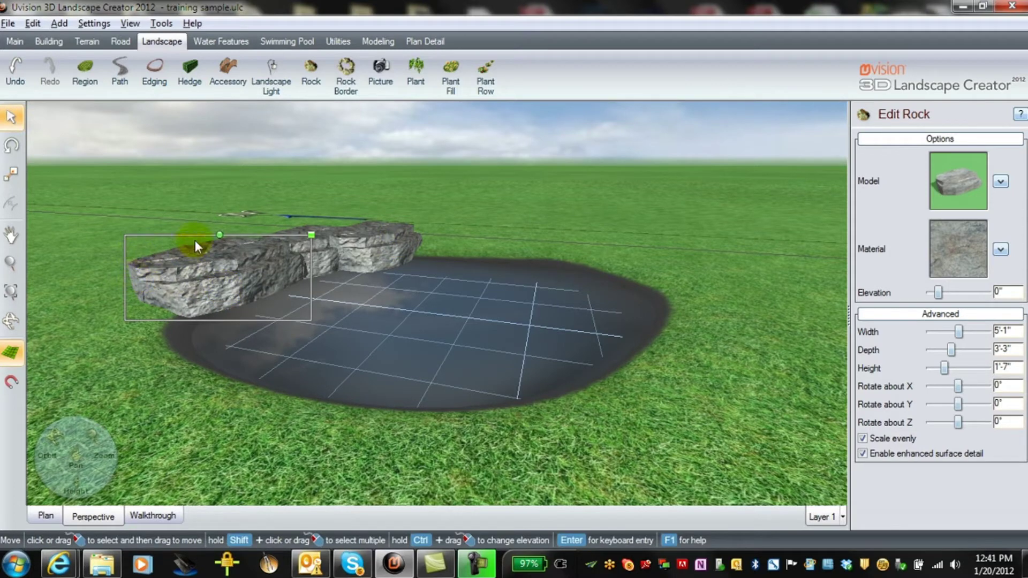
left_click_drag(220, 234, 225, 283)
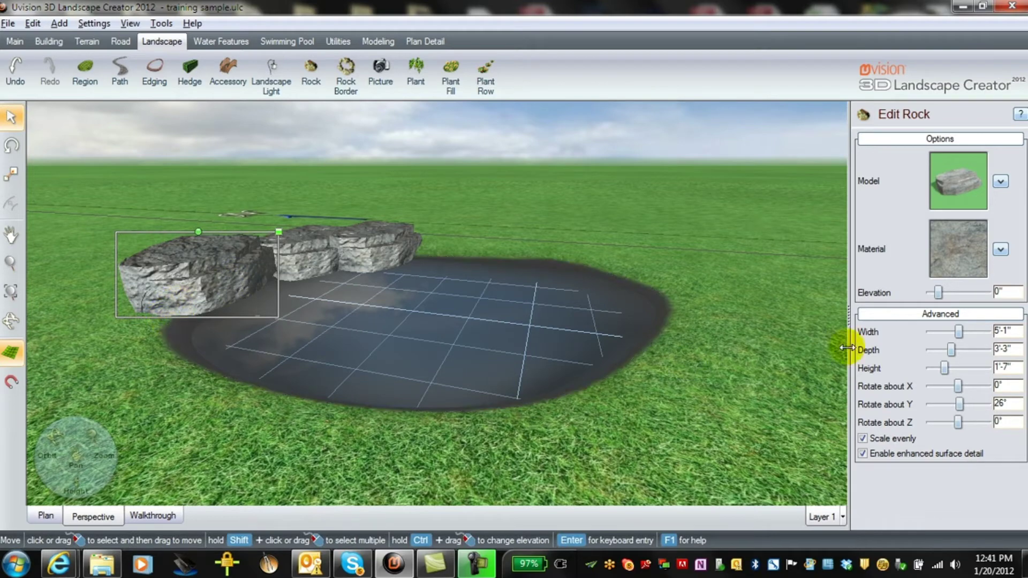
left_click(929, 294)
left_click(929, 294)
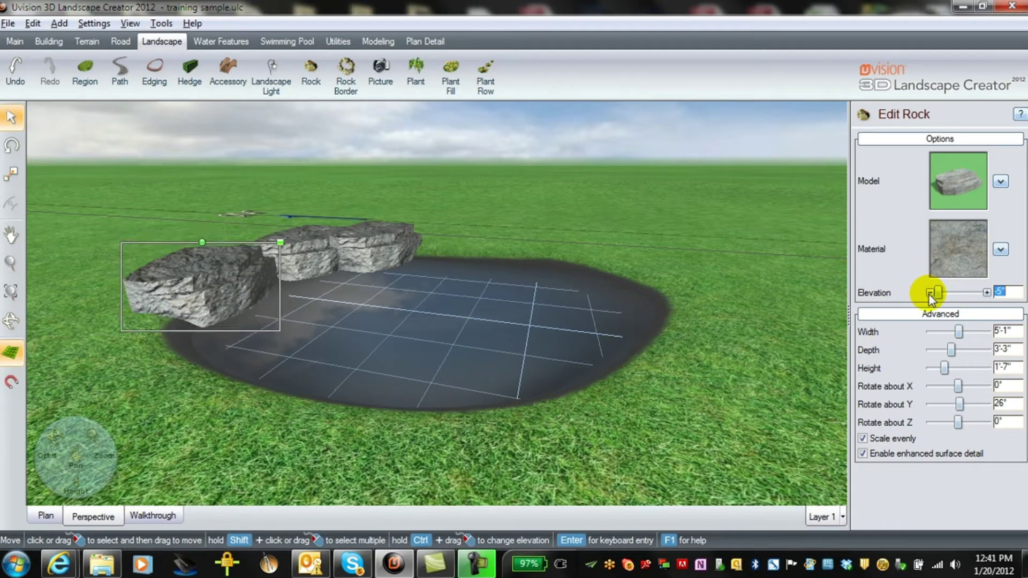
left_click(929, 294)
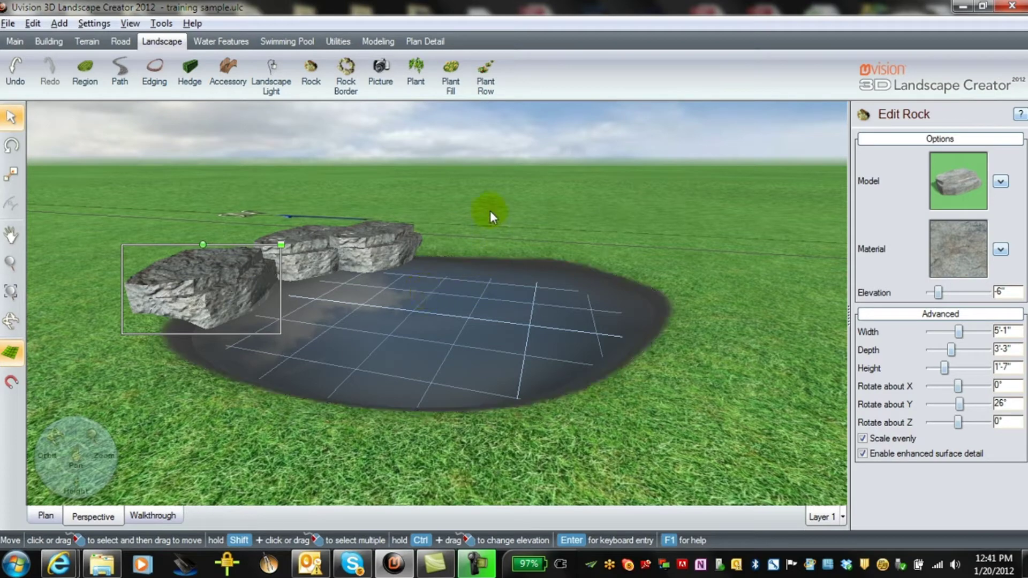
left_click(221, 44)
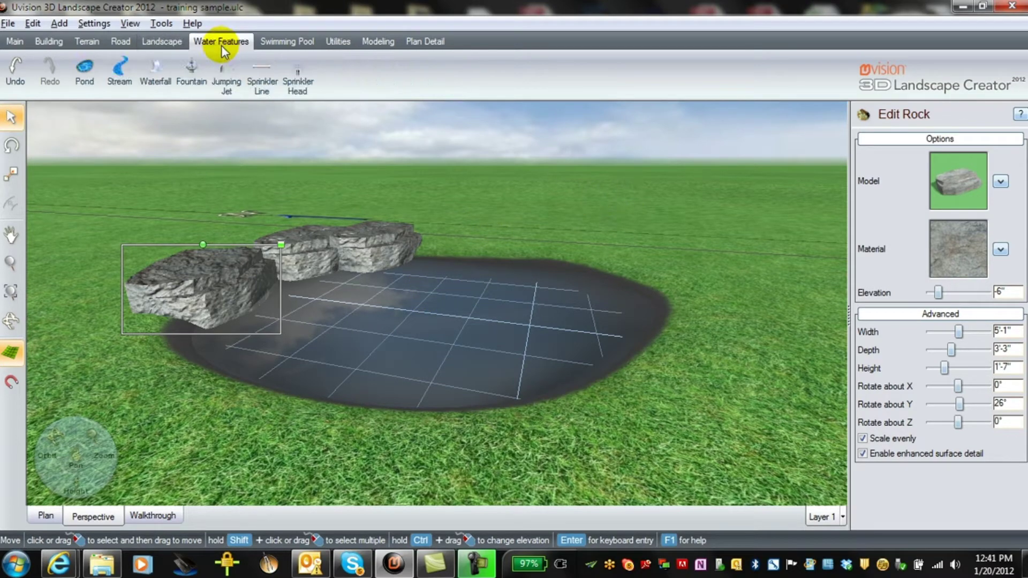
- Start a new waterfall using the grey rock Waterfall44 model from the Waterfalls collection
left_click(158, 73)
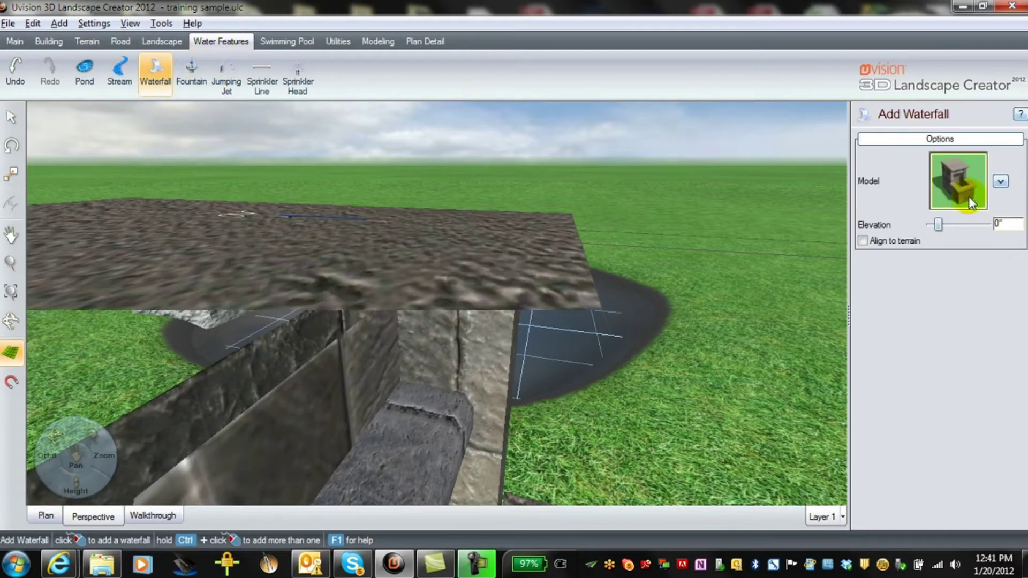
left_click(970, 201)
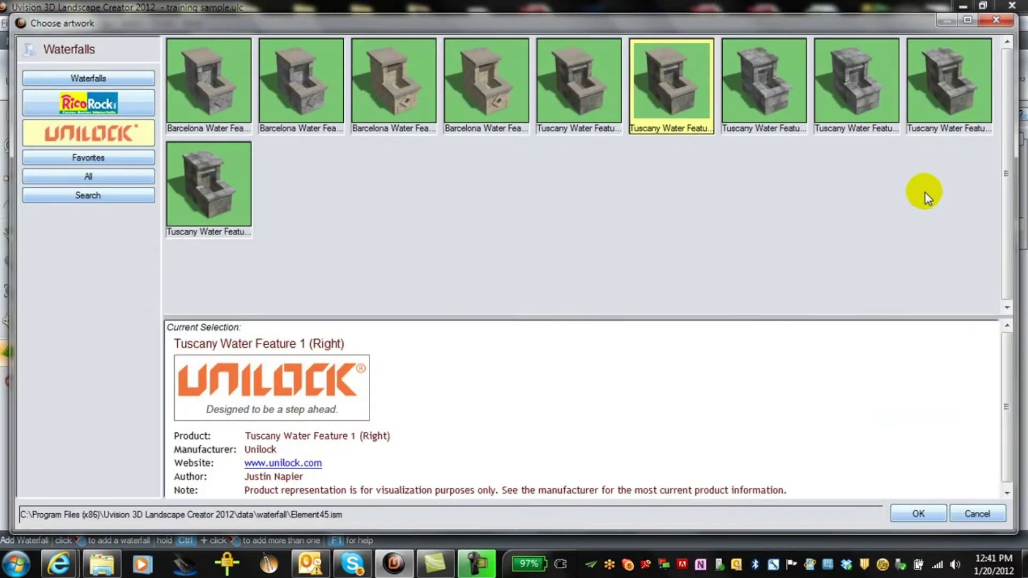
left_click(98, 79)
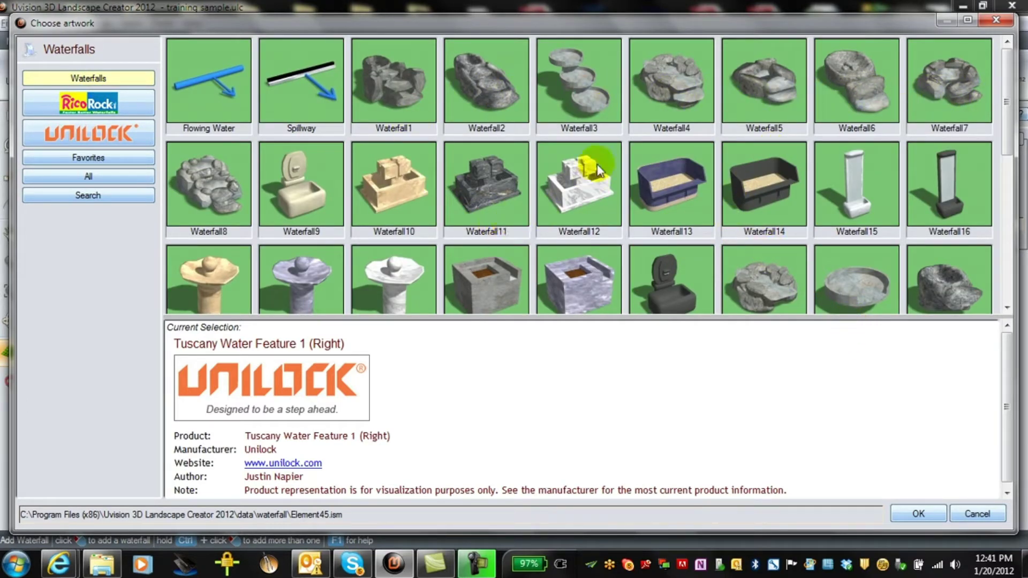
scroll(647, 142, "down", 2)
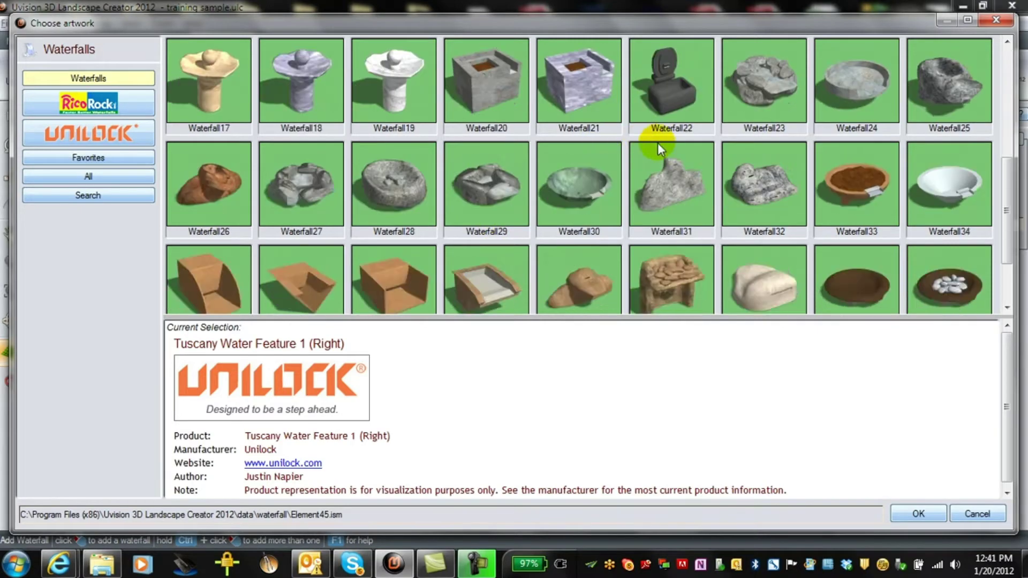
scroll(749, 245, "up", 2)
scroll(750, 249, "down", 3)
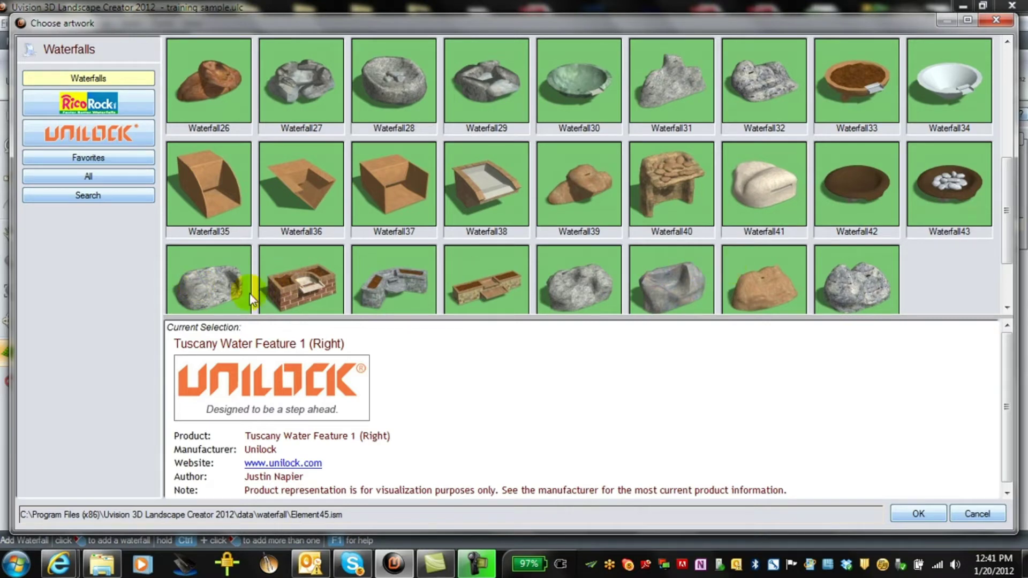
double_click(214, 290)
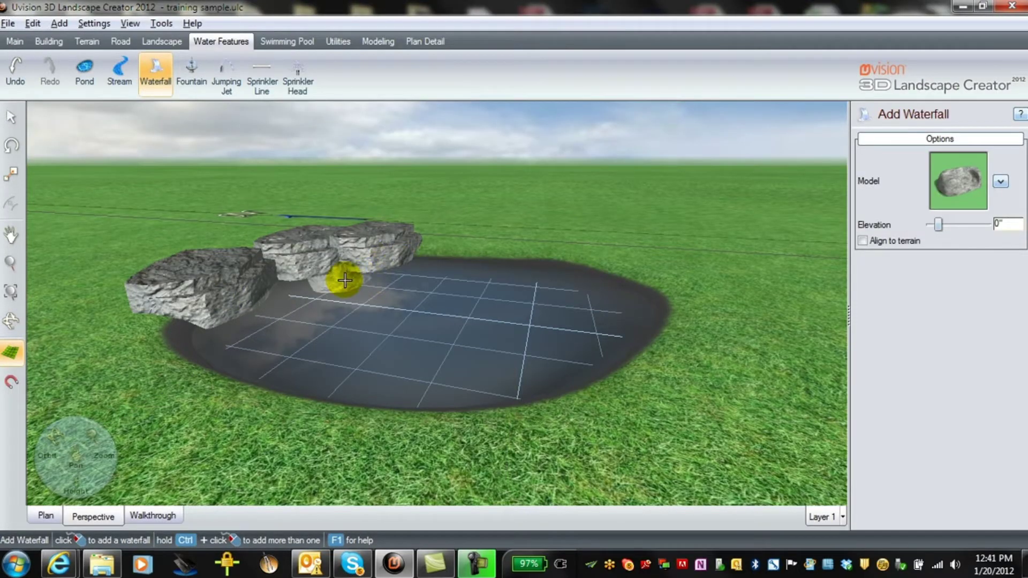
- Place the Waterfall44 among the back boulders and raise it to 1'9" elevation
left_click(292, 288)
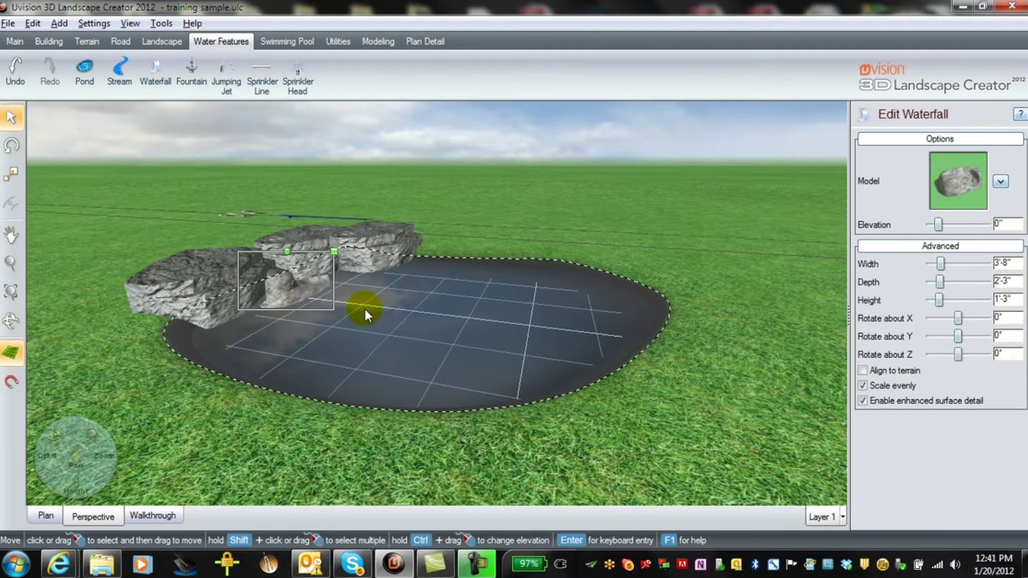
left_click(985, 223)
left_click(986, 223)
left_click(986, 223)
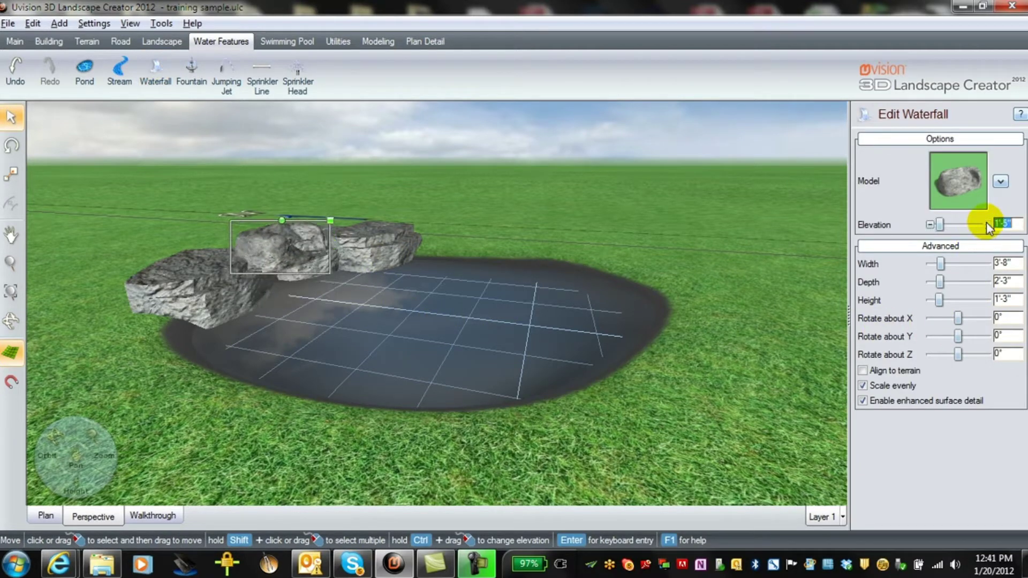
left_click(985, 222)
left_click(986, 222)
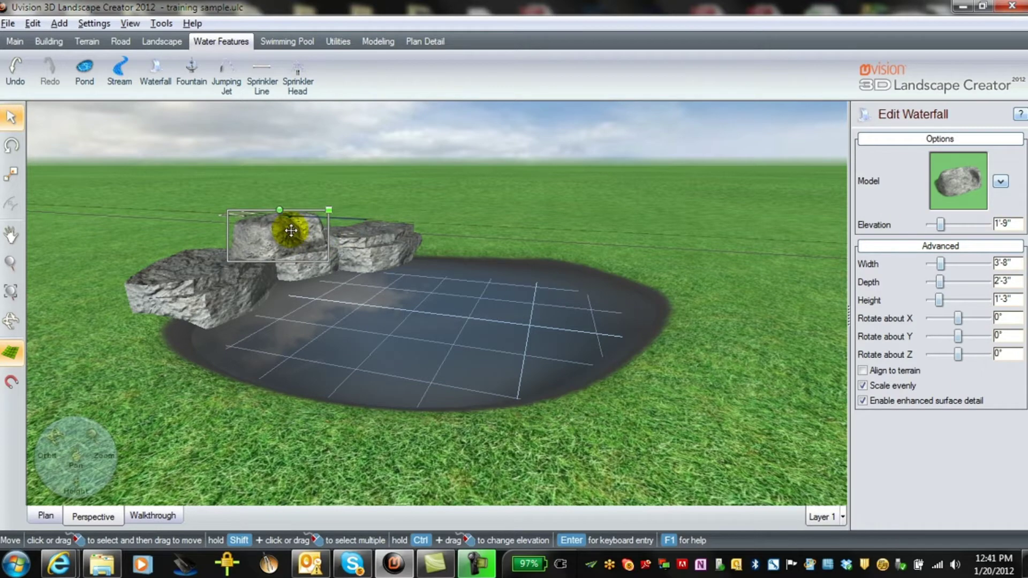
right_click_drag(596, 229, 545, 304)
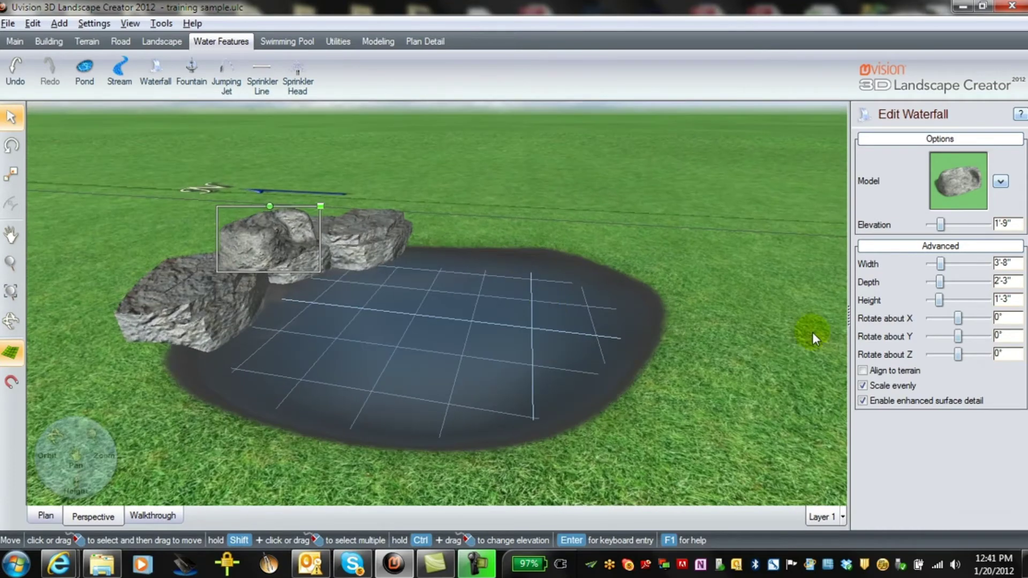
left_click(644, 254)
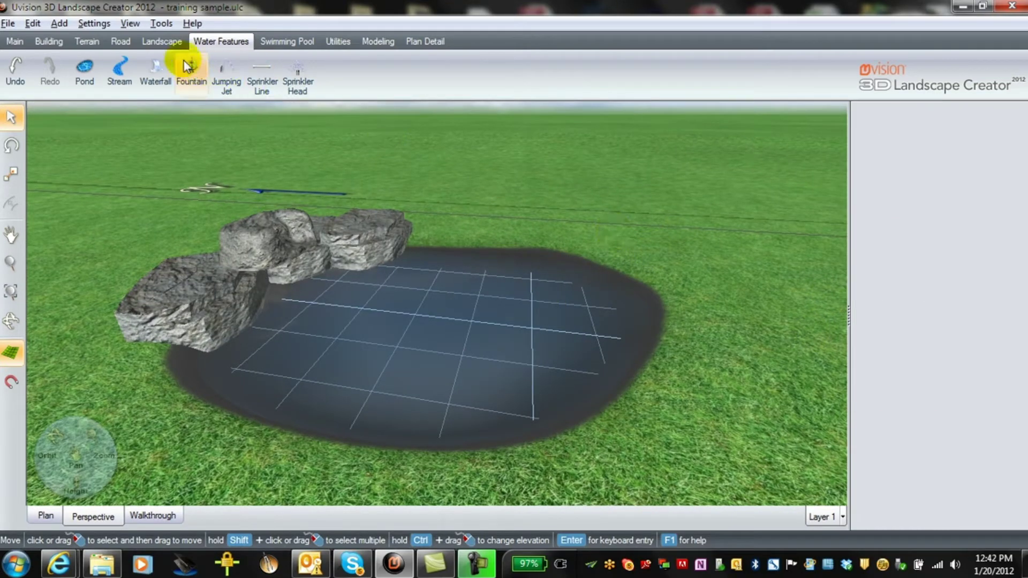
- Add a Boulder8 rock at the pond's back edge beside the other rocks
left_click(160, 41)
left_click(311, 69)
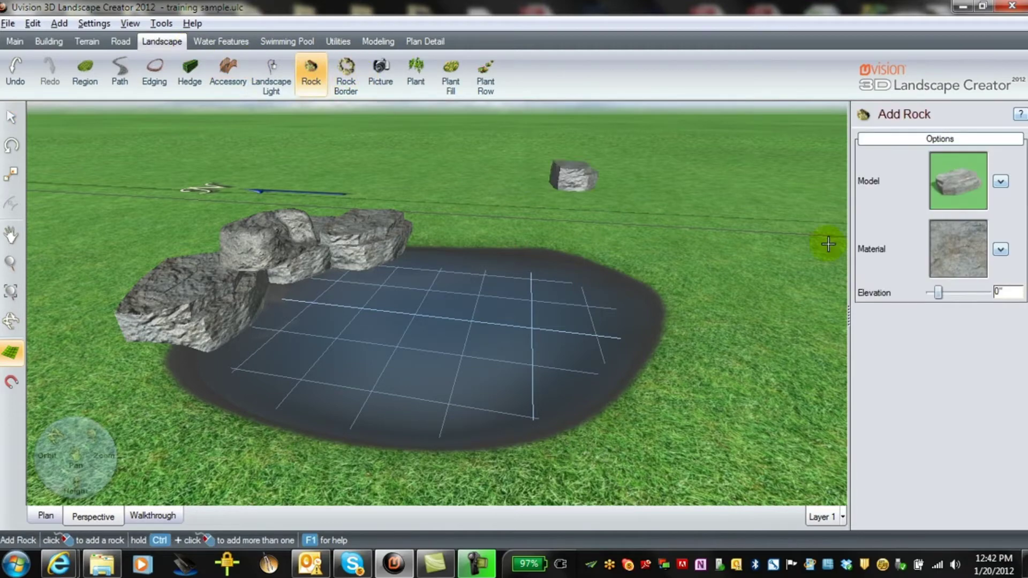
left_click(943, 194)
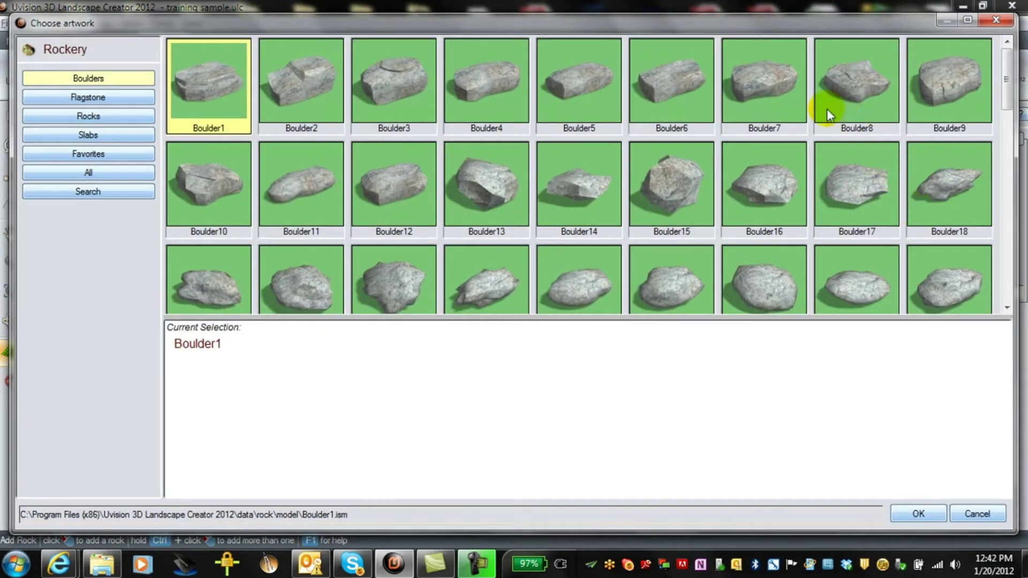
double_click(858, 91)
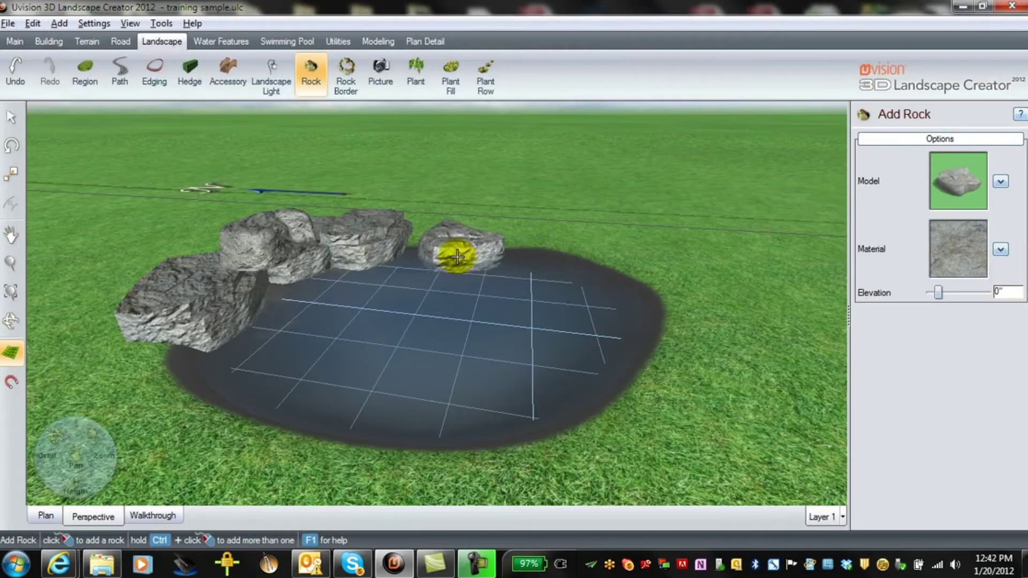
left_click(433, 249)
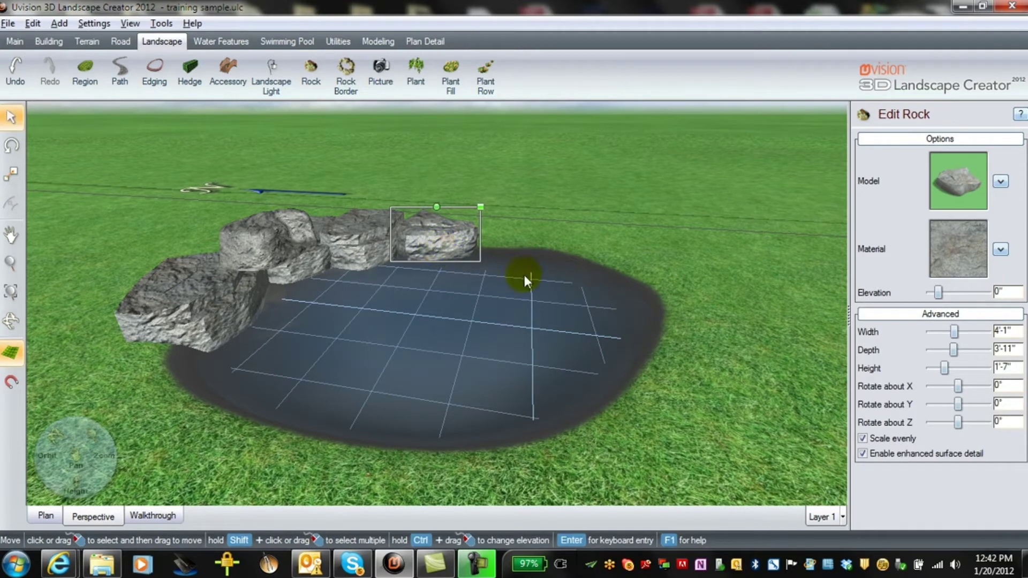
- Sink the new boulder to -5 inches and enlarge it slightly
left_click(931, 293)
left_click(931, 293)
left_click(932, 293)
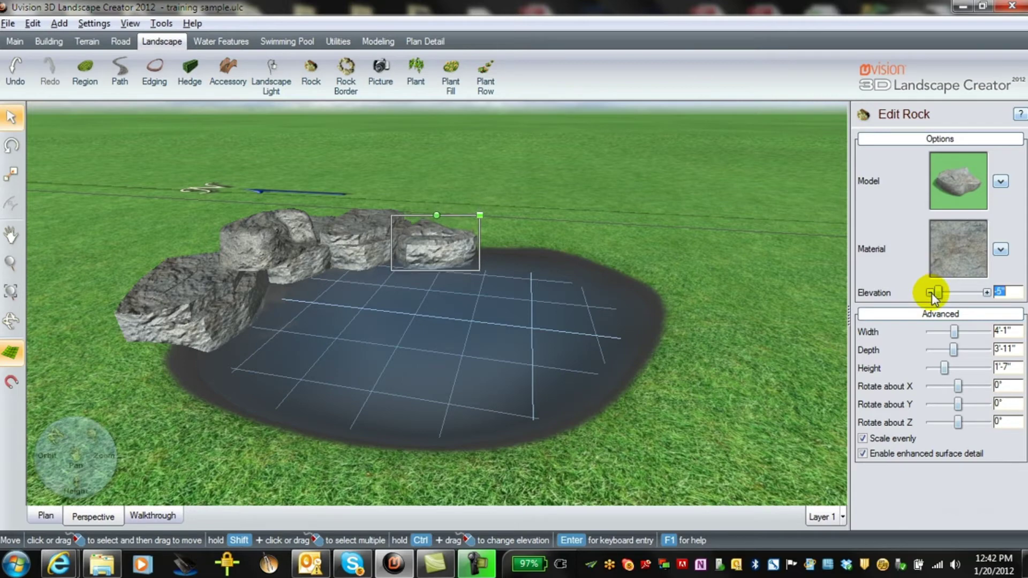
left_click_drag(480, 215, 448, 230)
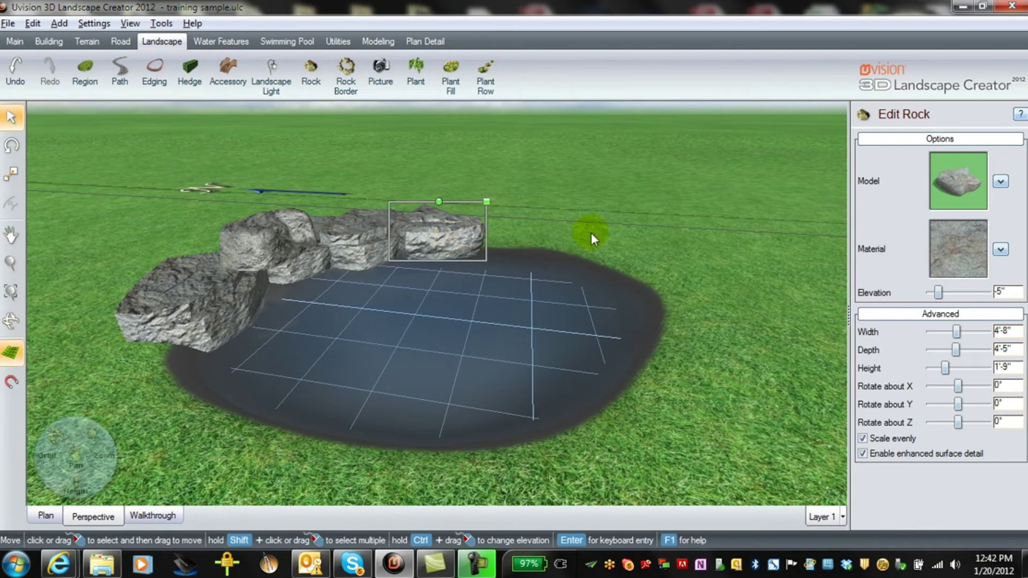
mouse_move(775, 275)
left_mouse_down()
mouse_move(728, 272)
mouse_move(781, 274)
left_mouse_up()
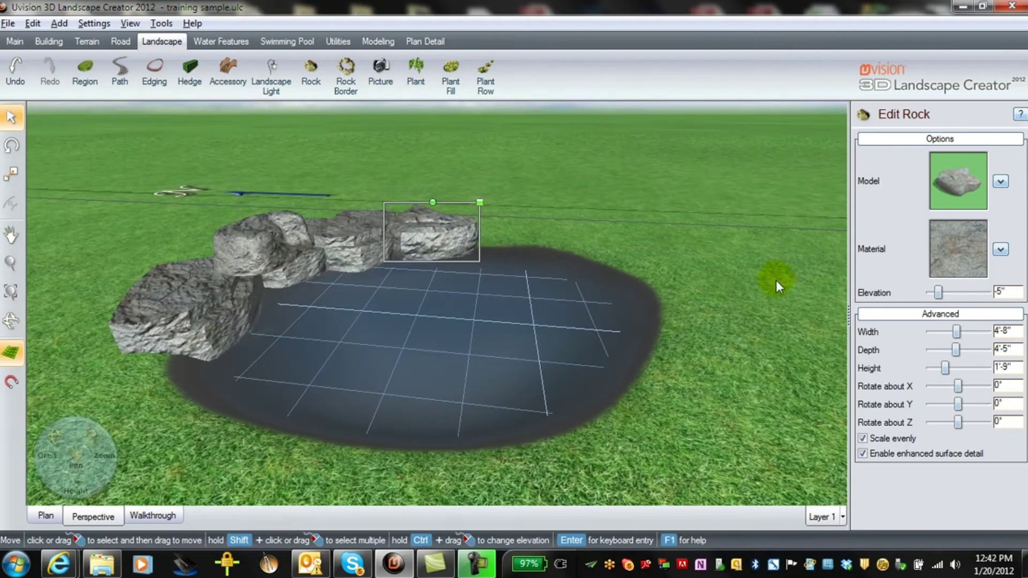
left_click(227, 45)
- Try a jumping jet arcing over the pond, then delete it
left_click(227, 75)
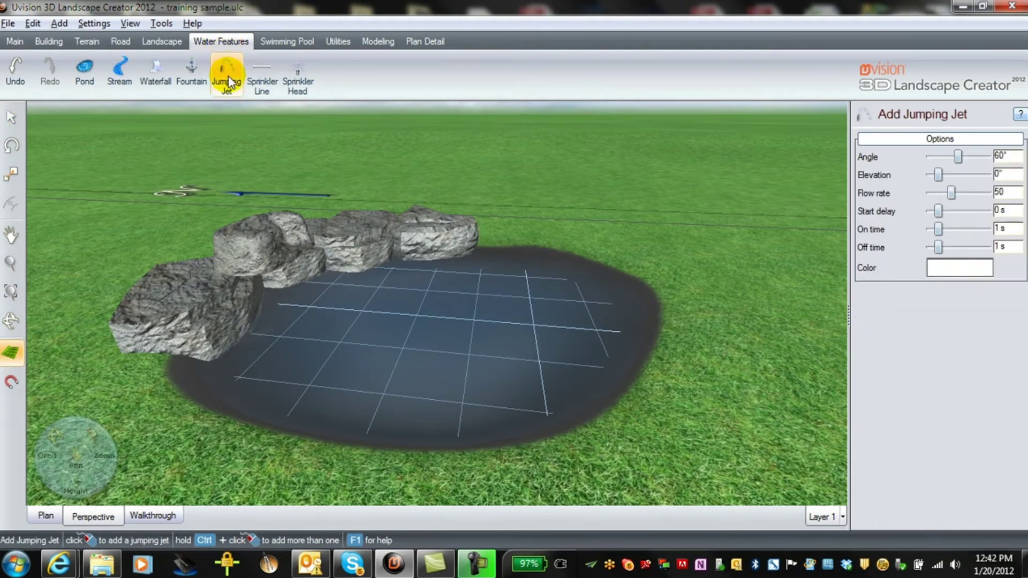
left_click(731, 291)
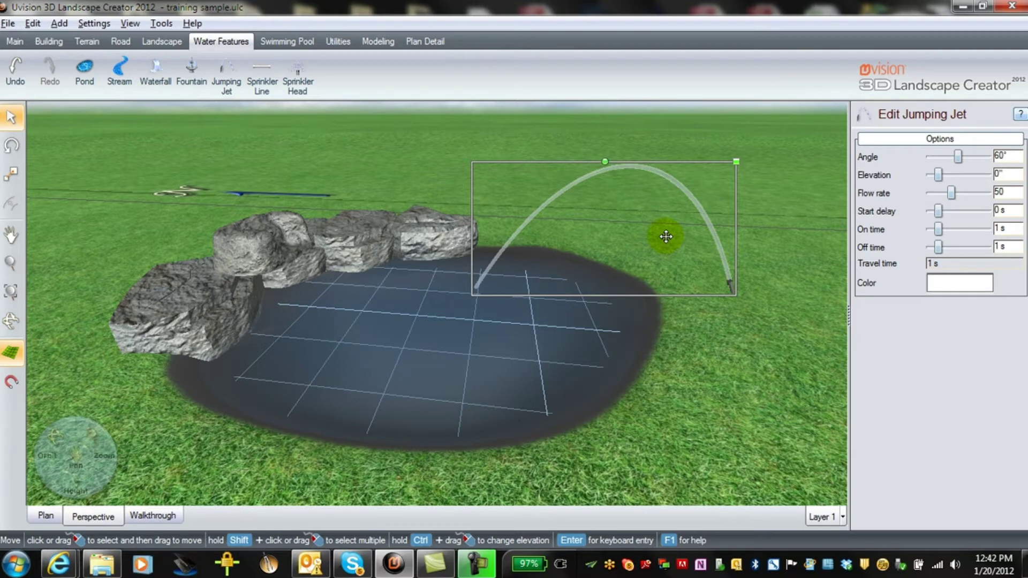
key("Delete")
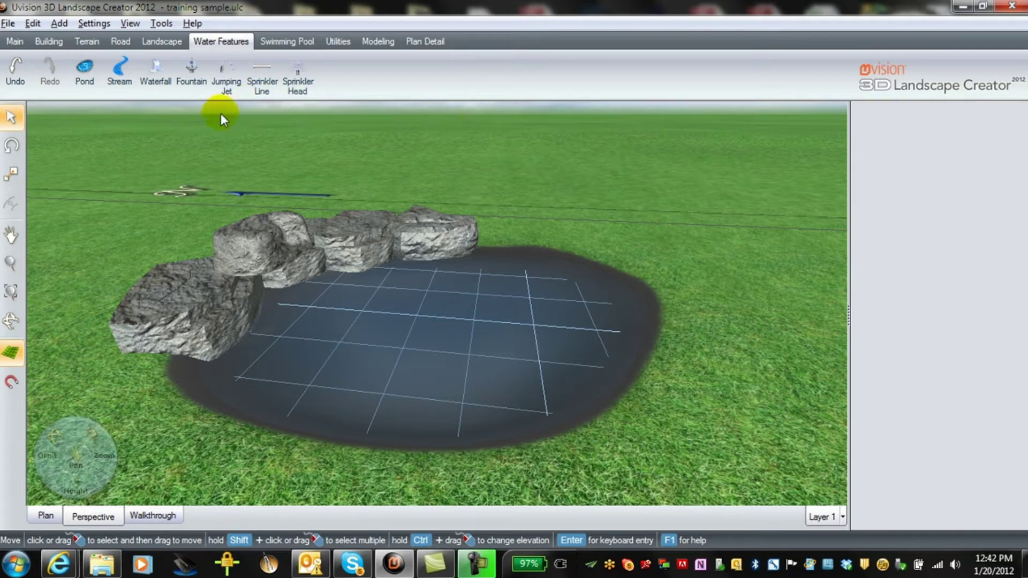
- Draw a short stream from the pond's right edge onto the grass, without a rock border
left_click(119, 73)
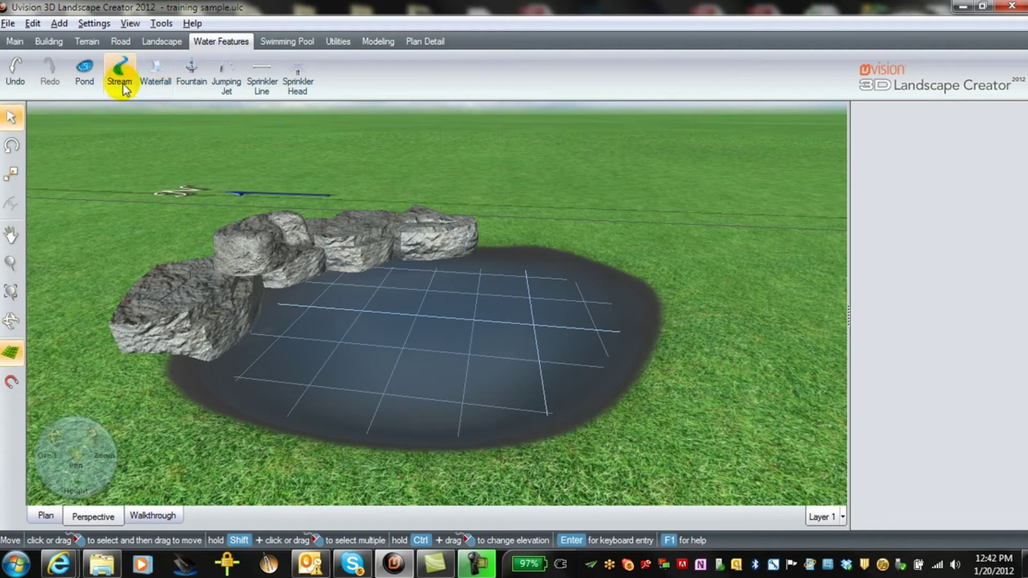
left_click(788, 268)
left_click(640, 243)
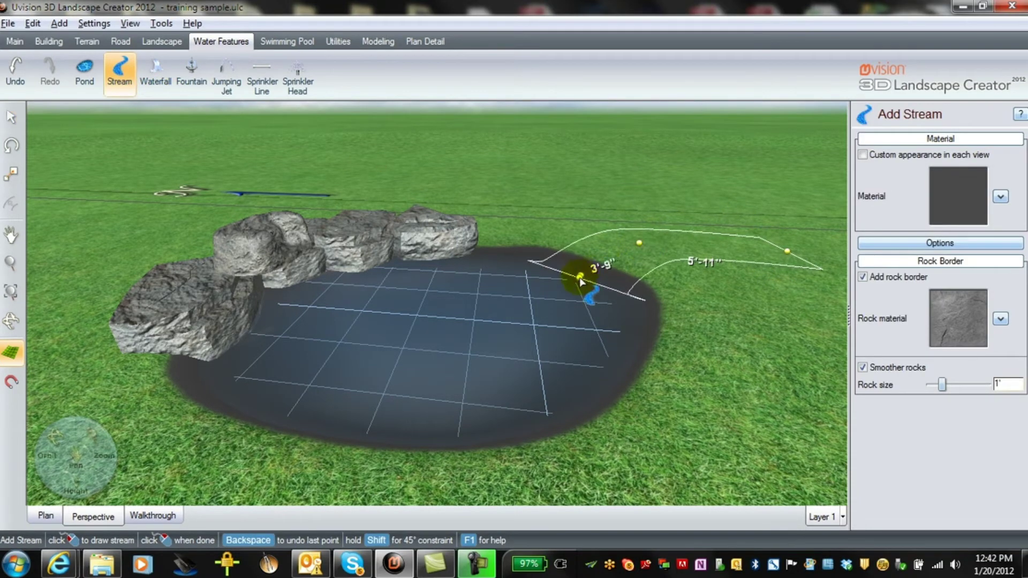
double_click(579, 277)
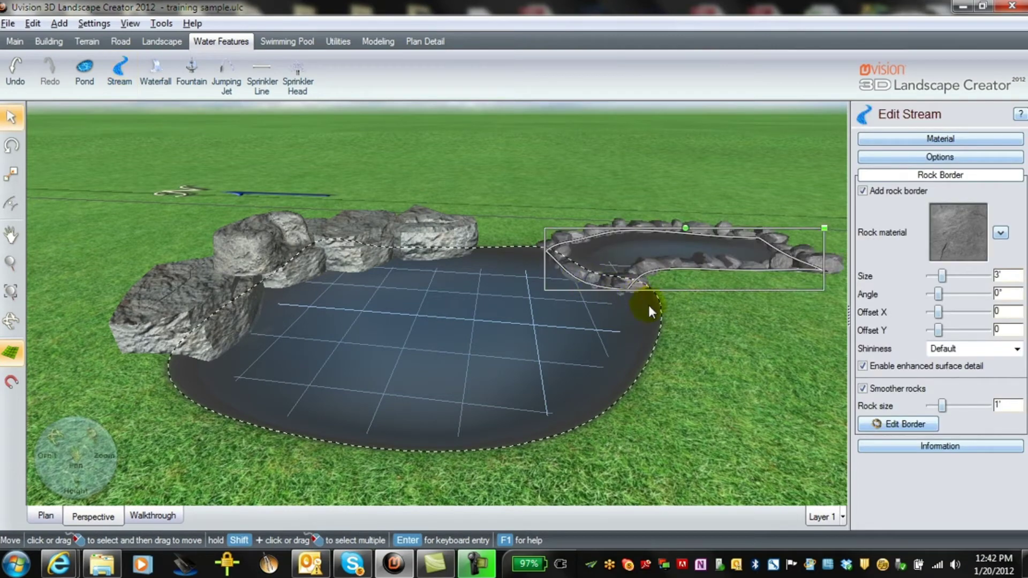
left_click(863, 191)
middle_click_drag(750, 336, 688, 360)
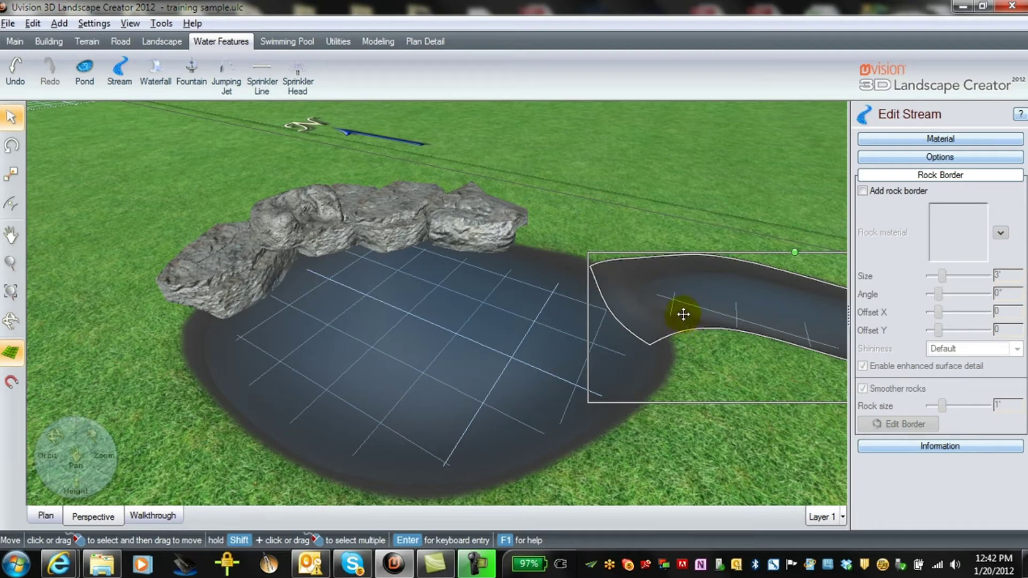
- Delete the stream beside the pond
key("Delete")
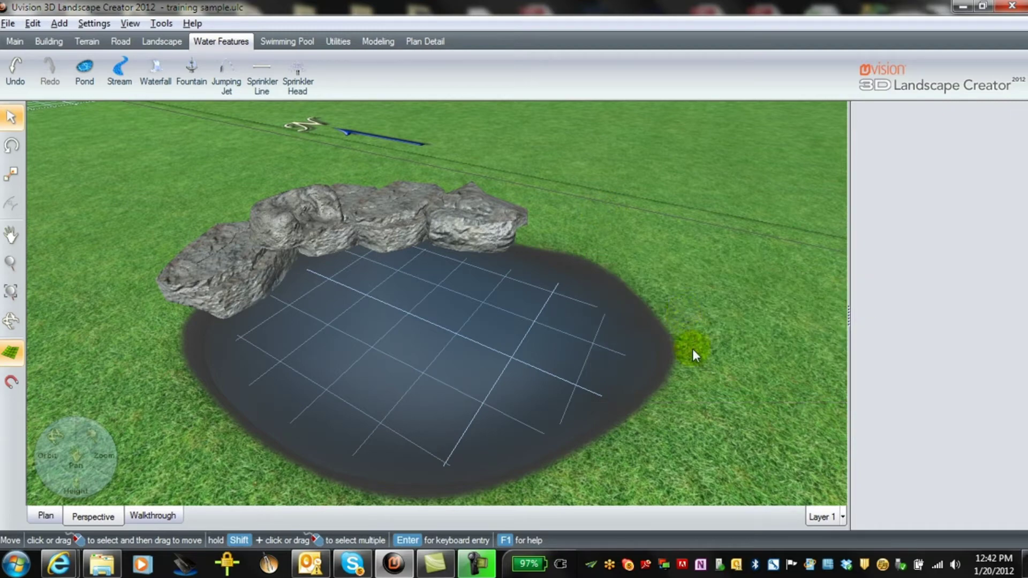
scroll(691, 353, "up", 1)
scroll(669, 355, "down", 3)
scroll(611, 348, "up", 3)
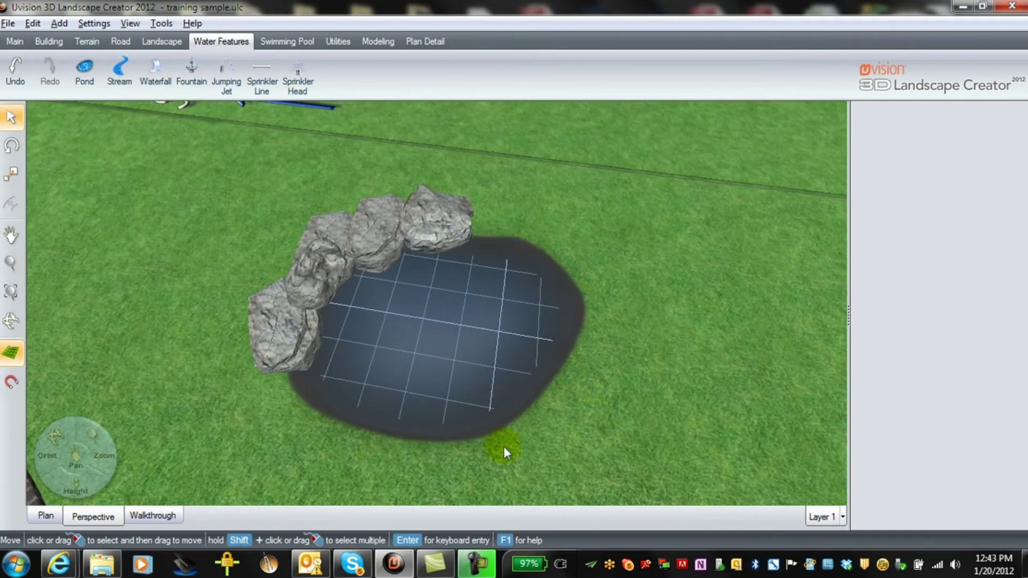
- Select the pond's rocks and the blue object beyond, then switch to Building tools
left_click(469, 209)
left_click(229, 132)
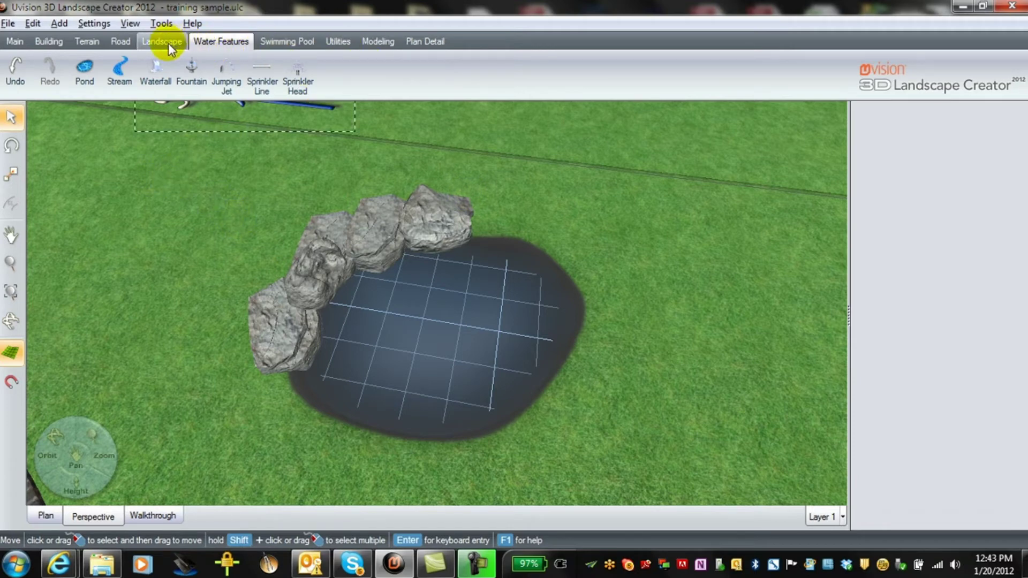
left_click(49, 41)
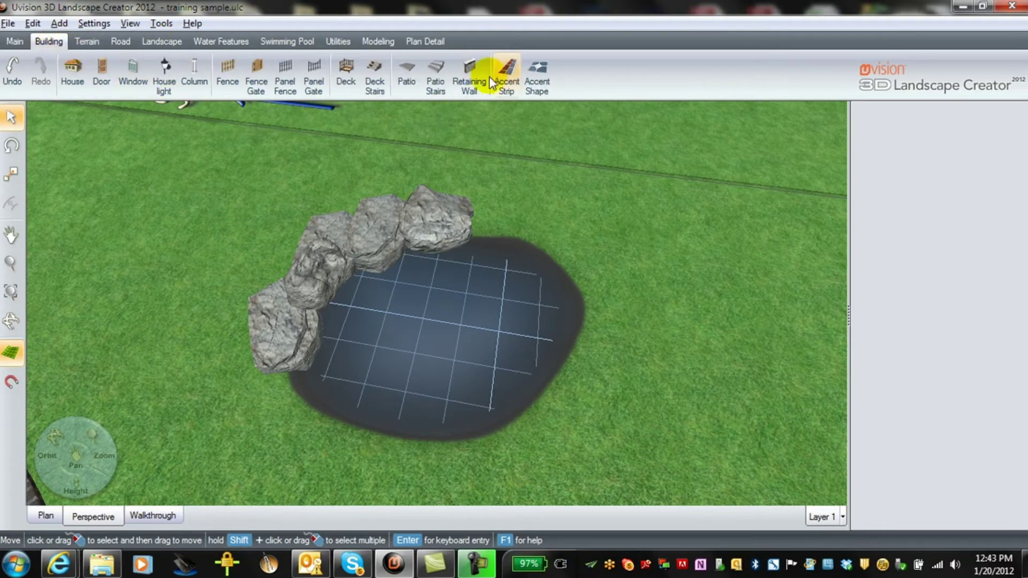
- Start a patio in plan view, outlining the pond's right side and lower edge
left_click(409, 83)
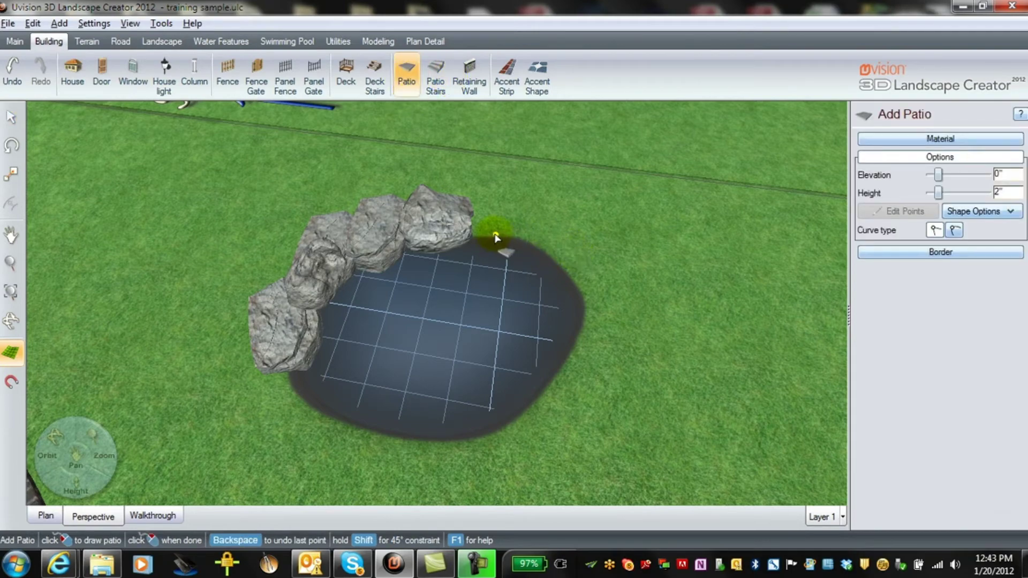
left_click(44, 516)
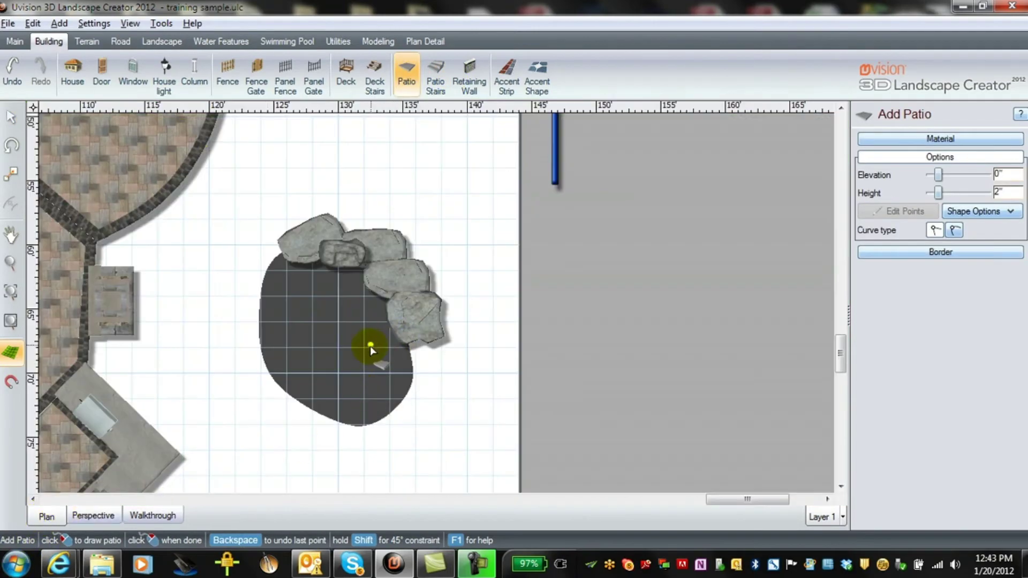
left_click(410, 347)
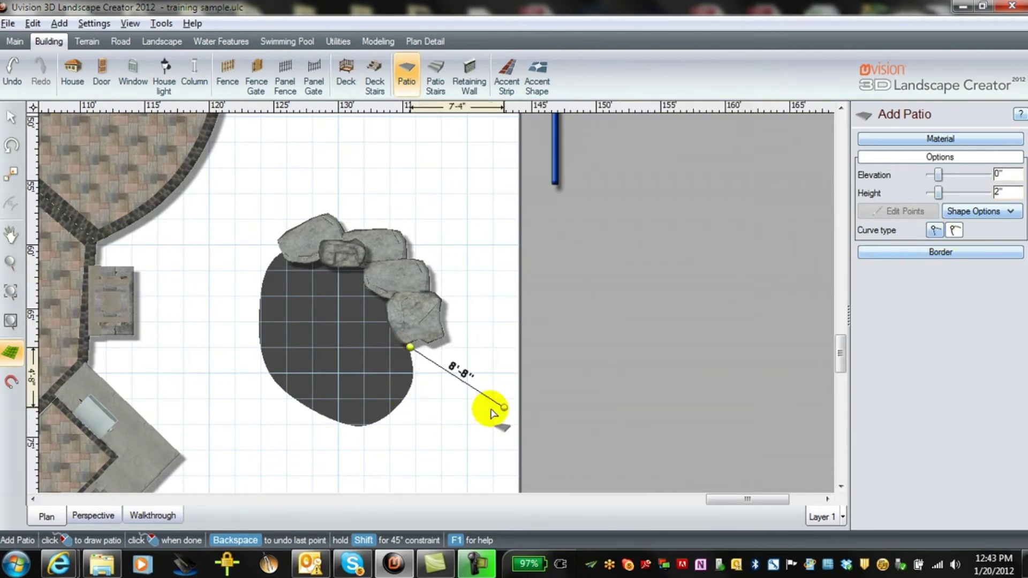
left_click(415, 376)
left_click(394, 410)
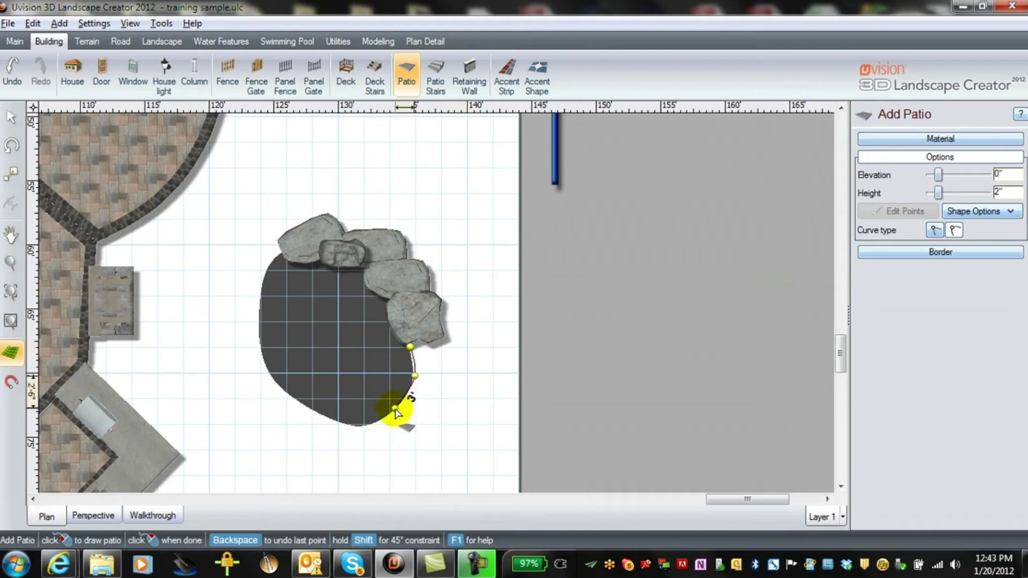
left_click(367, 425)
left_click(333, 419)
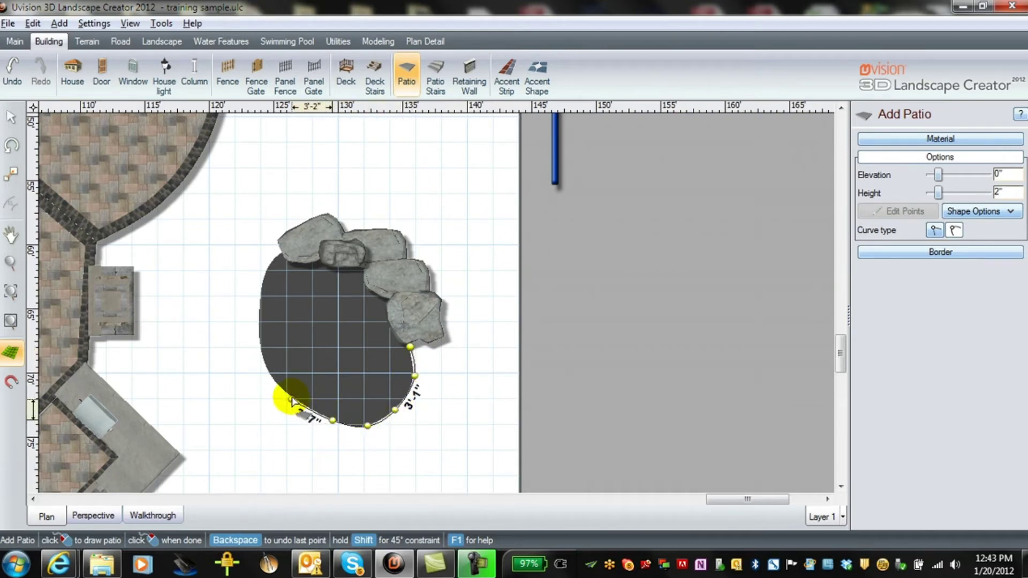
left_click(290, 395)
left_click(271, 373)
left_click(261, 346)
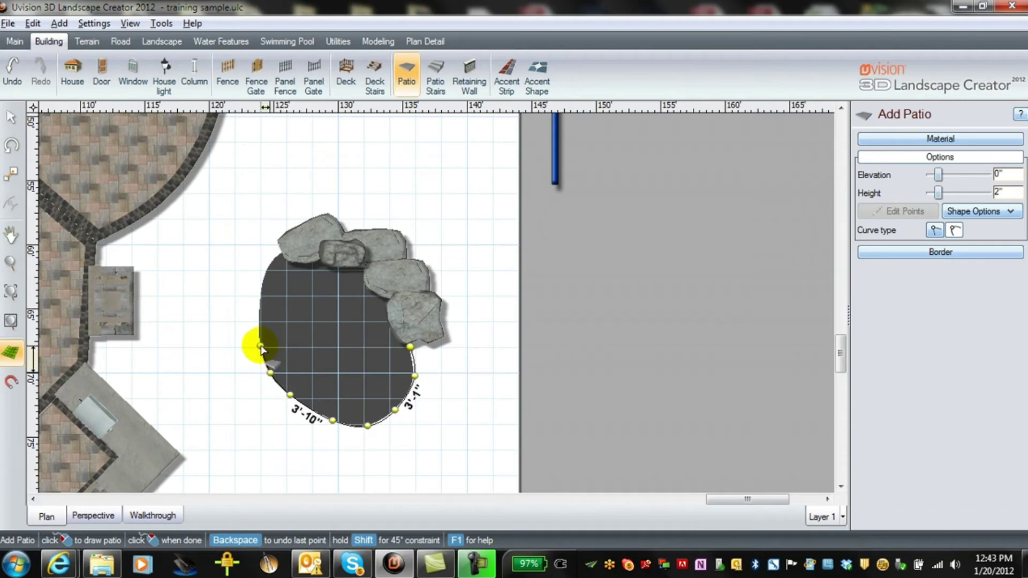
- Continue the patio outline up the pond's left side, past the rocks to the walkway
left_click(261, 315)
left_click(263, 291)
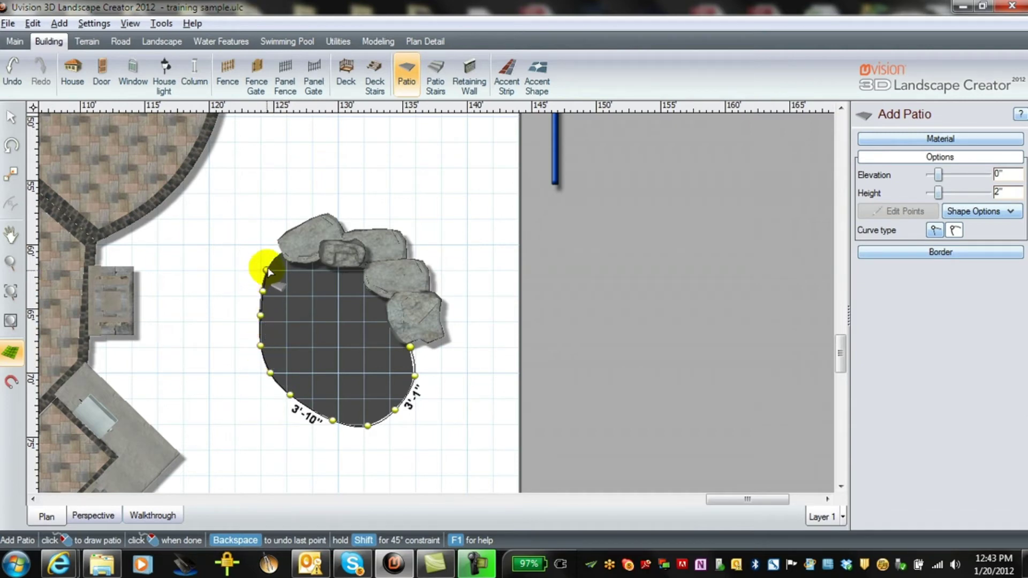
left_click(267, 269)
left_click(281, 257)
left_click(273, 244)
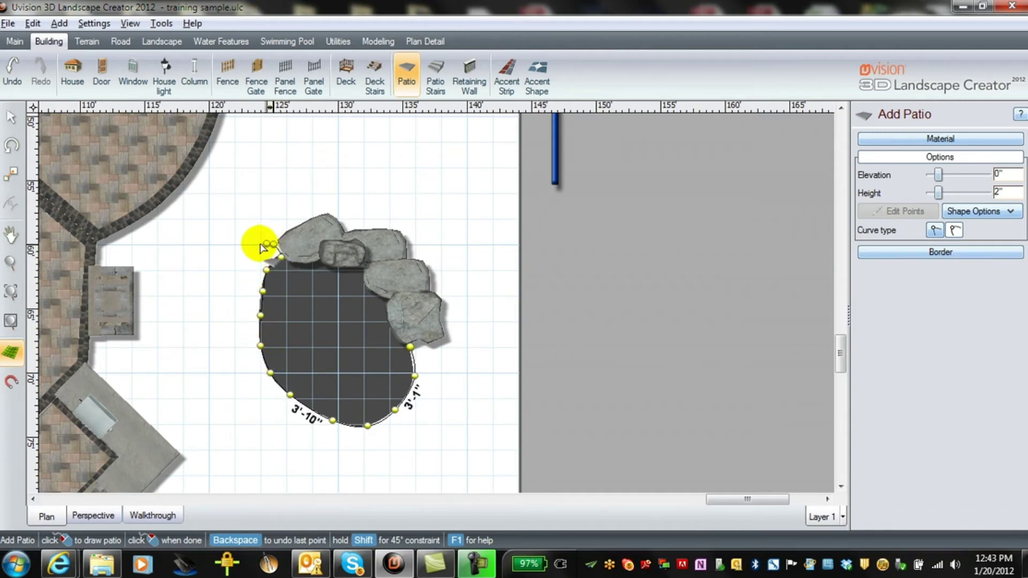
left_click(249, 247)
left_click(236, 256)
left_click(221, 264)
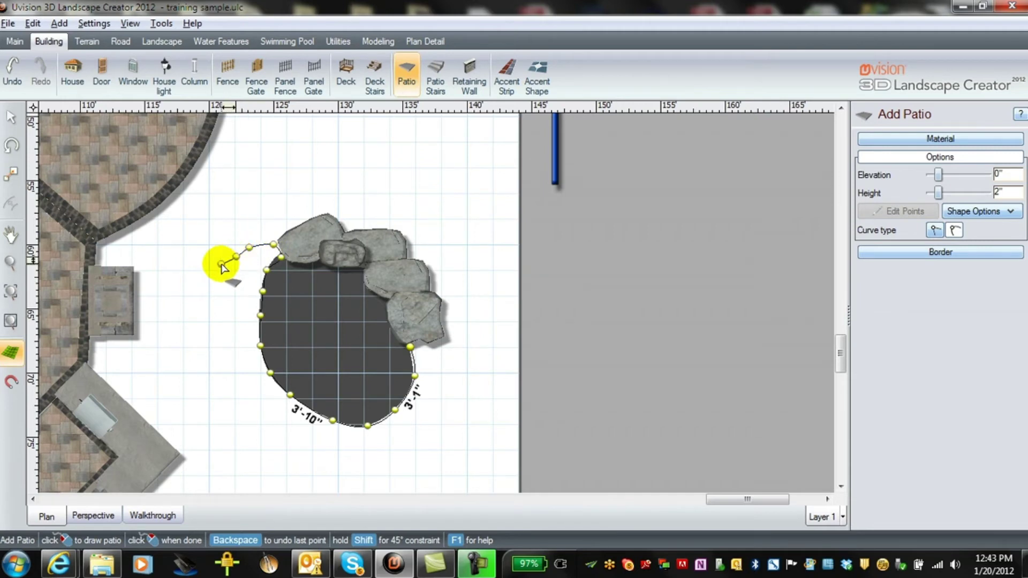
left_click(151, 237)
left_click(143, 218)
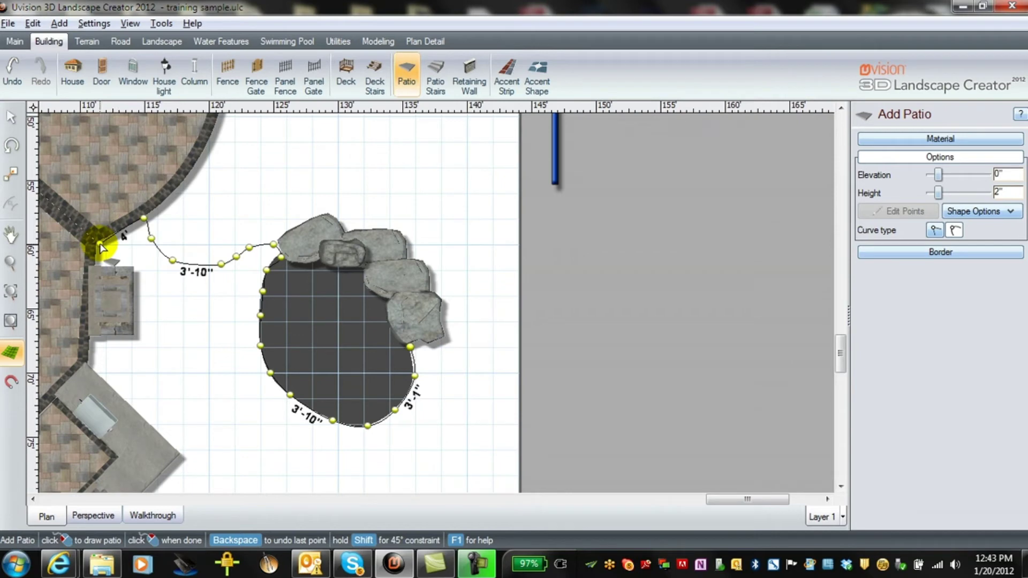
- Run the outline down the walkway, across the yard's bottom, and close it around the pond
left_click(88, 361)
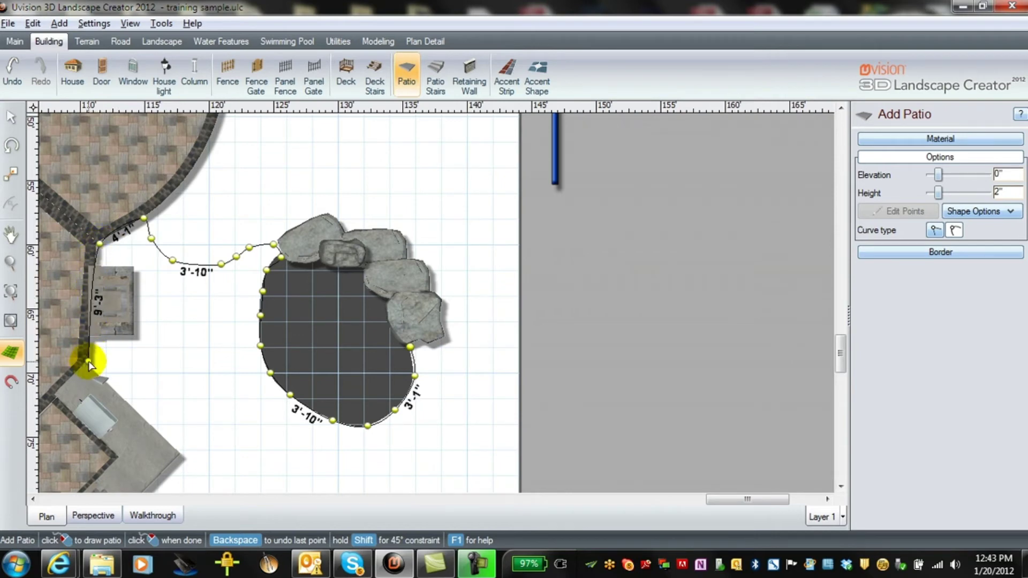
left_click(182, 455)
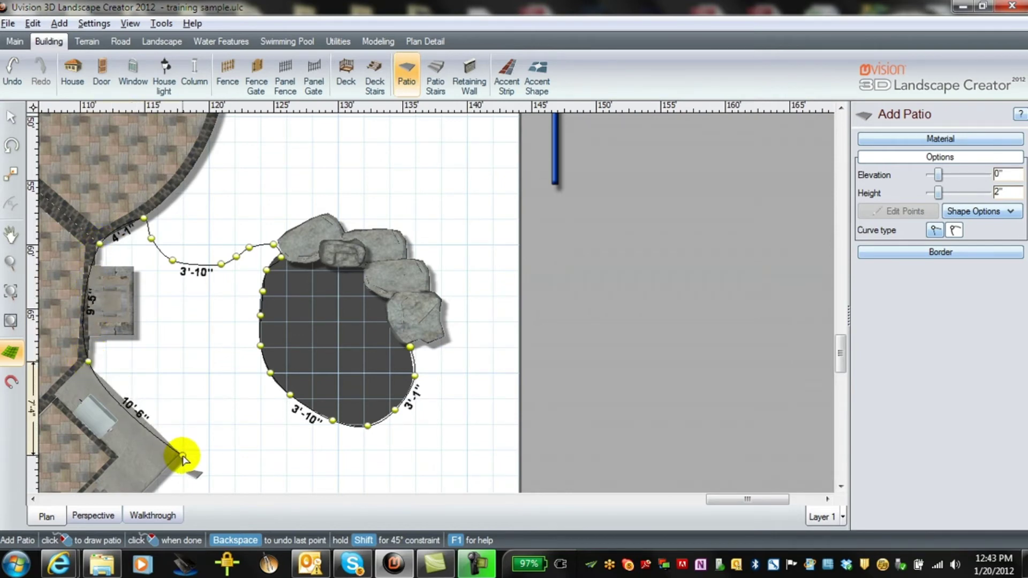
left_click(254, 454)
left_click(316, 474)
left_click(379, 483)
left_click(443, 437)
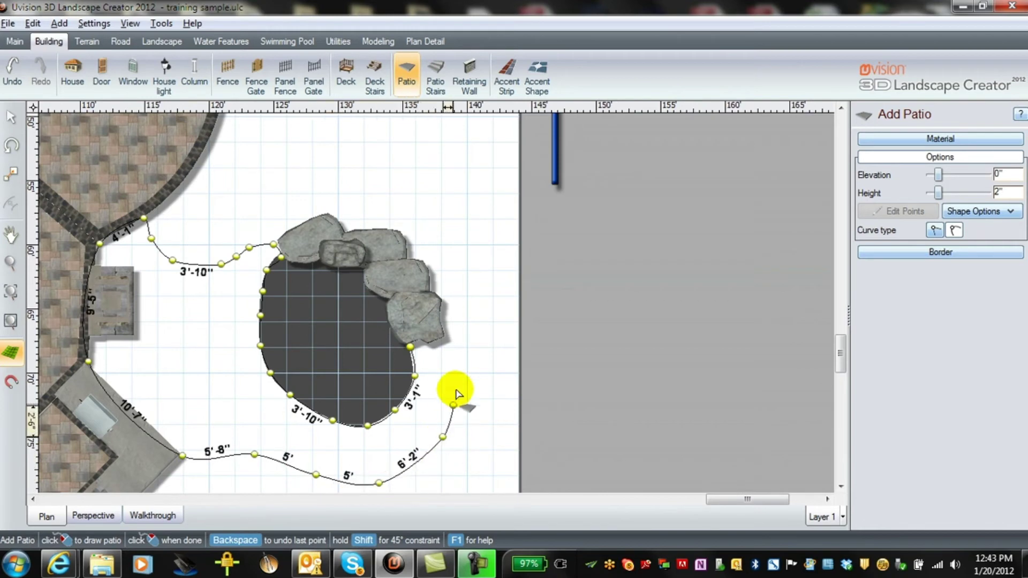
left_click(455, 383)
left_click(446, 354)
left_click(432, 344)
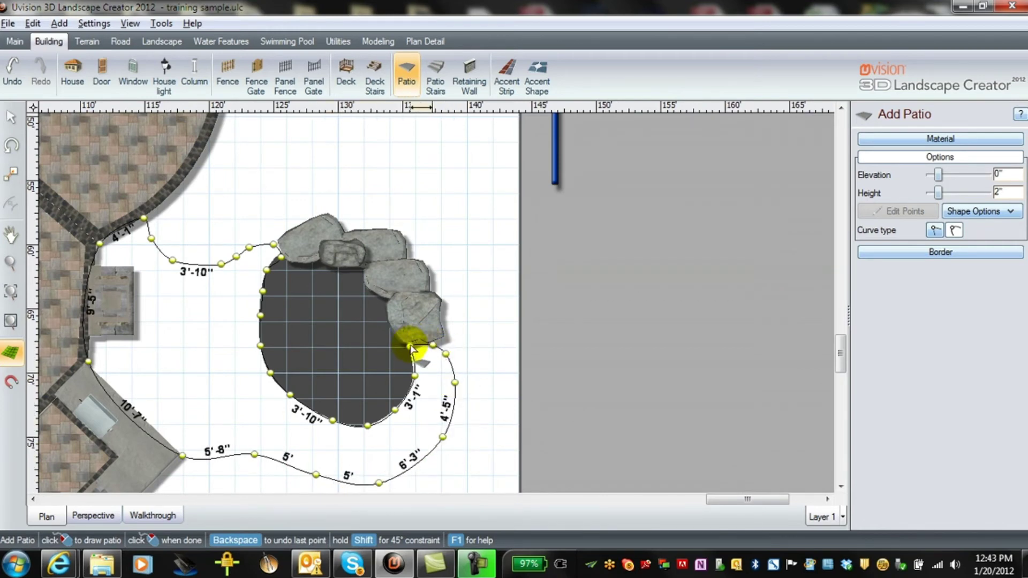
left_click(411, 346)
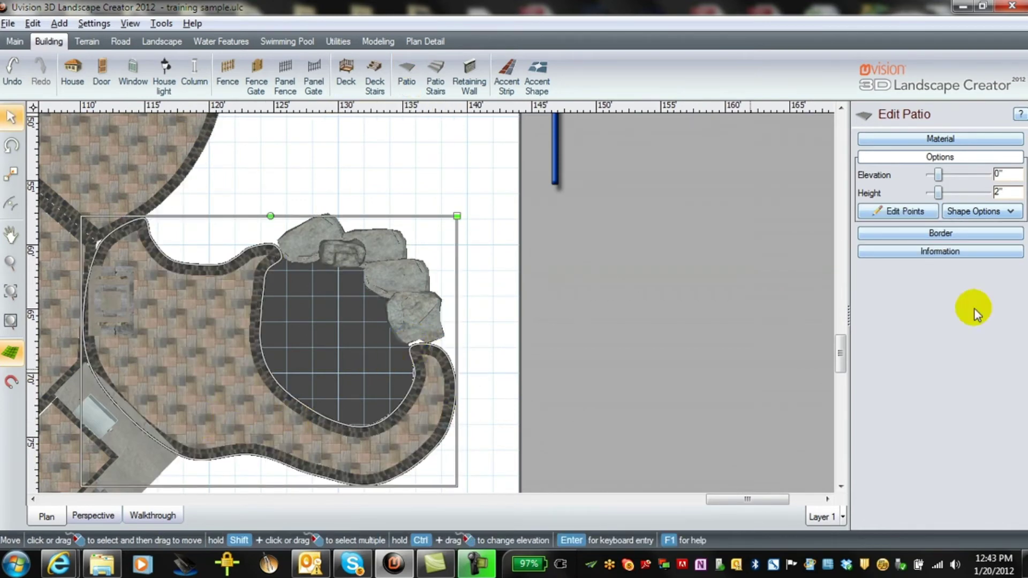
- Pave the bordered patio with the pinkish-tan Trevia irregular stone material at 10' size
left_click(990, 233)
left_click(970, 138)
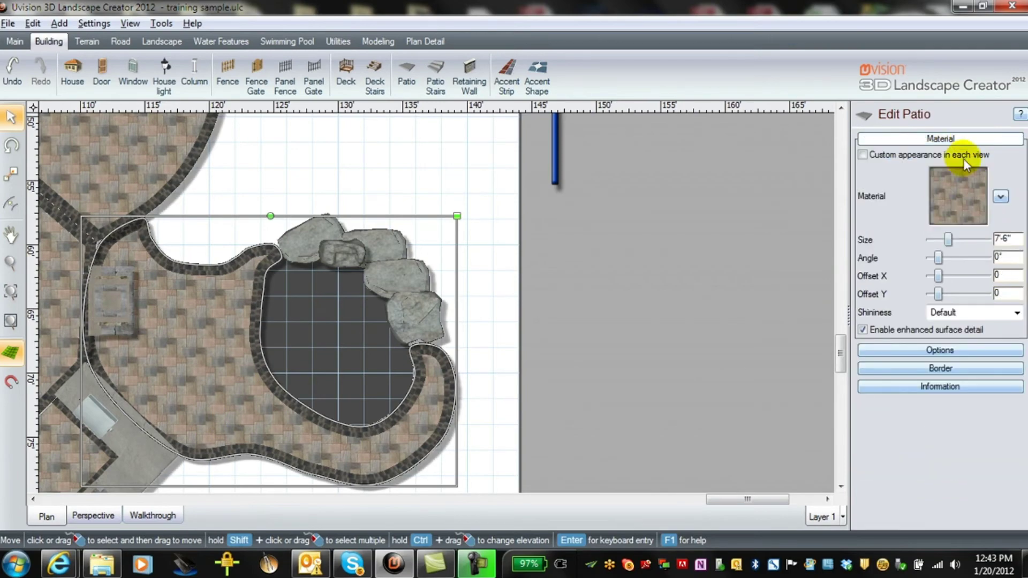
left_click(958, 195)
scroll(621, 202, "down", 10)
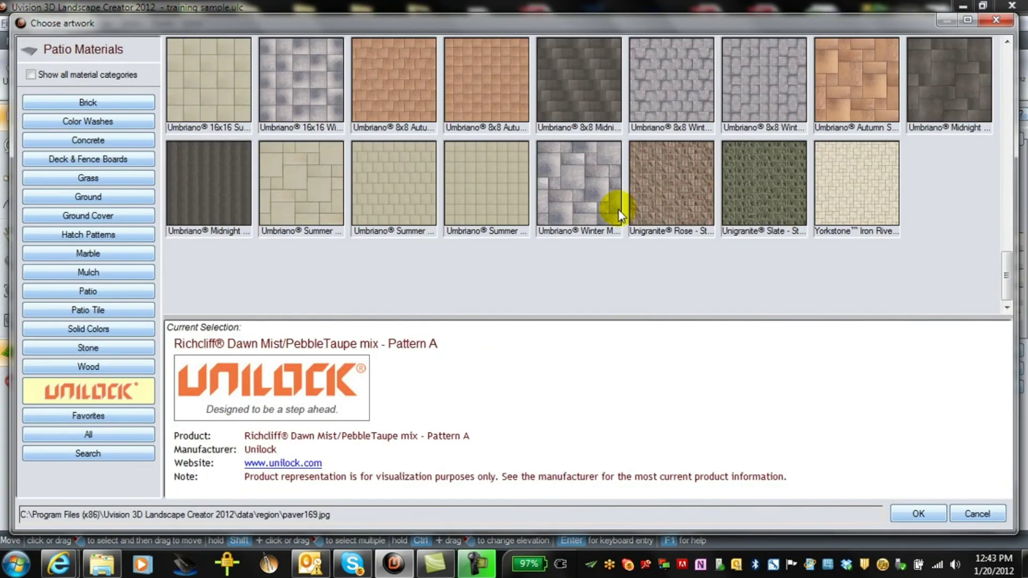
scroll(616, 209, "up", 3)
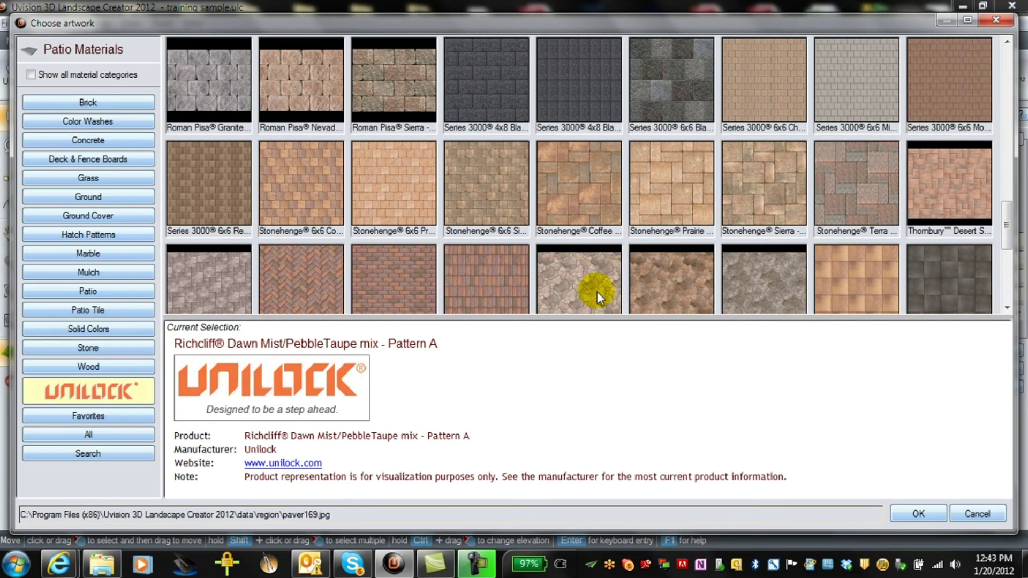
left_click(580, 292)
double_click(580, 292)
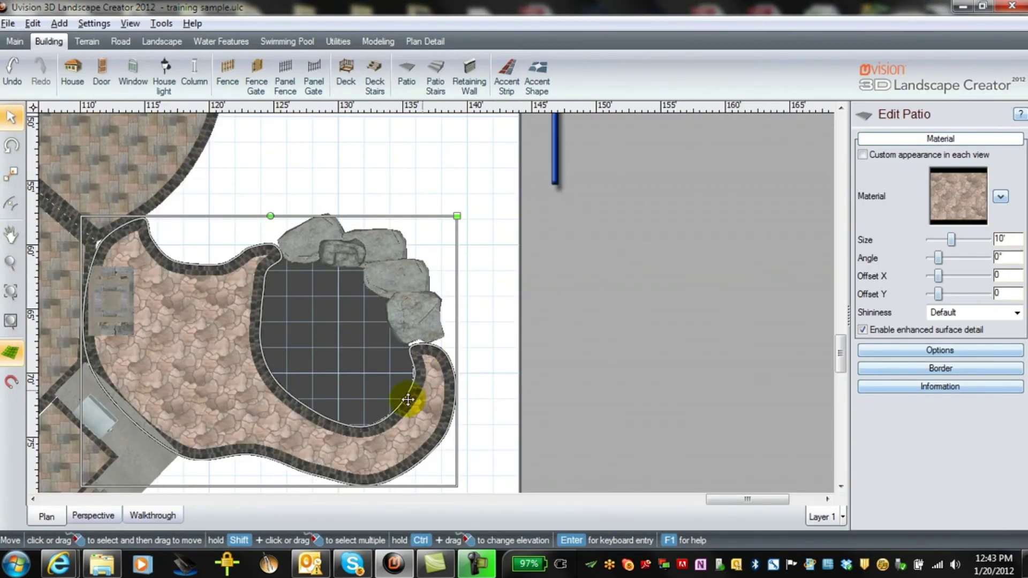
right_click(368, 444)
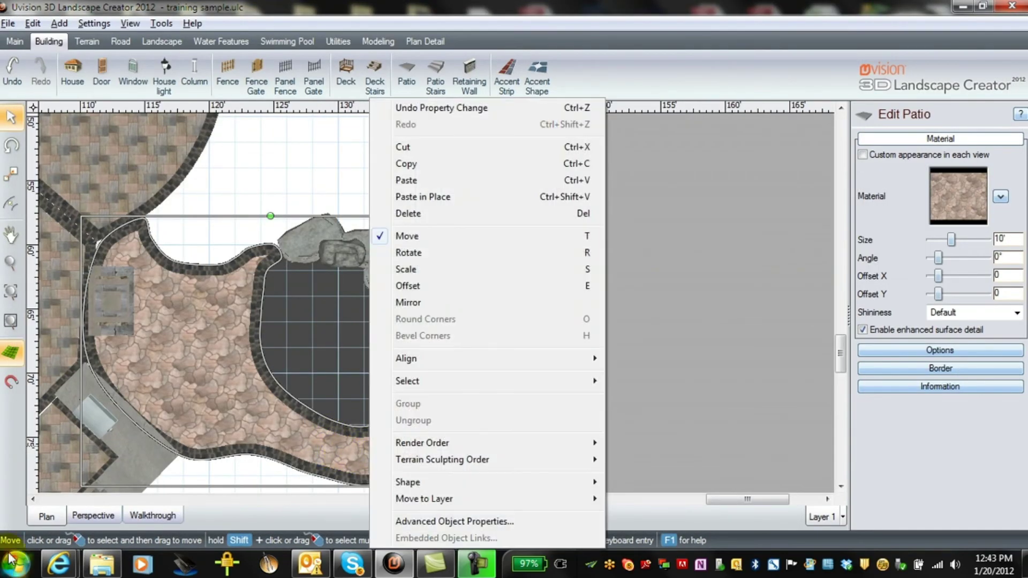
- Switch to the 3-D perspective view and orbit down to a low angle over the pond
left_click(91, 516)
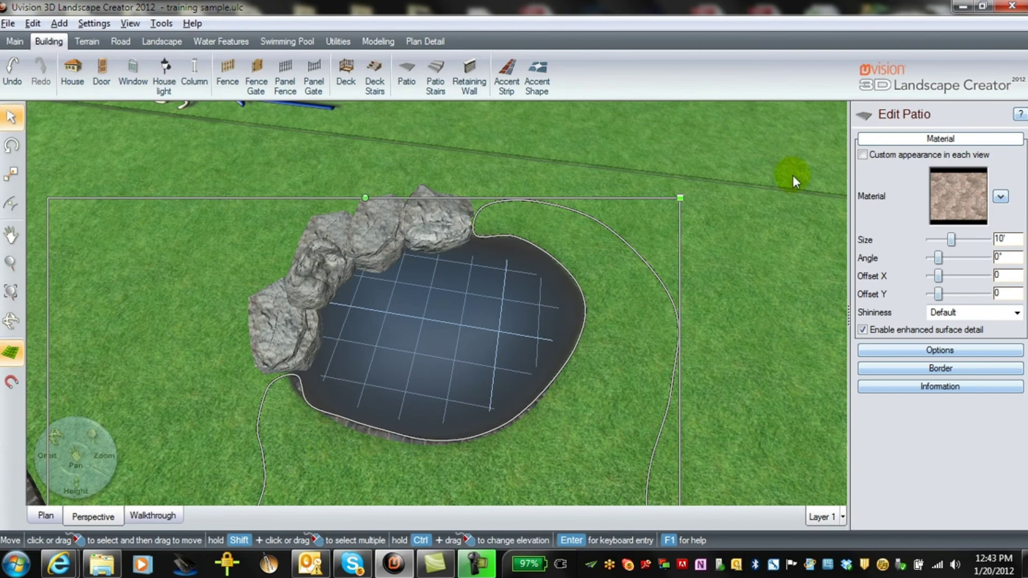
scroll(737, 322, "up", 2)
scroll(737, 322, "down", 3)
middle_click_drag(773, 381, 614, 343)
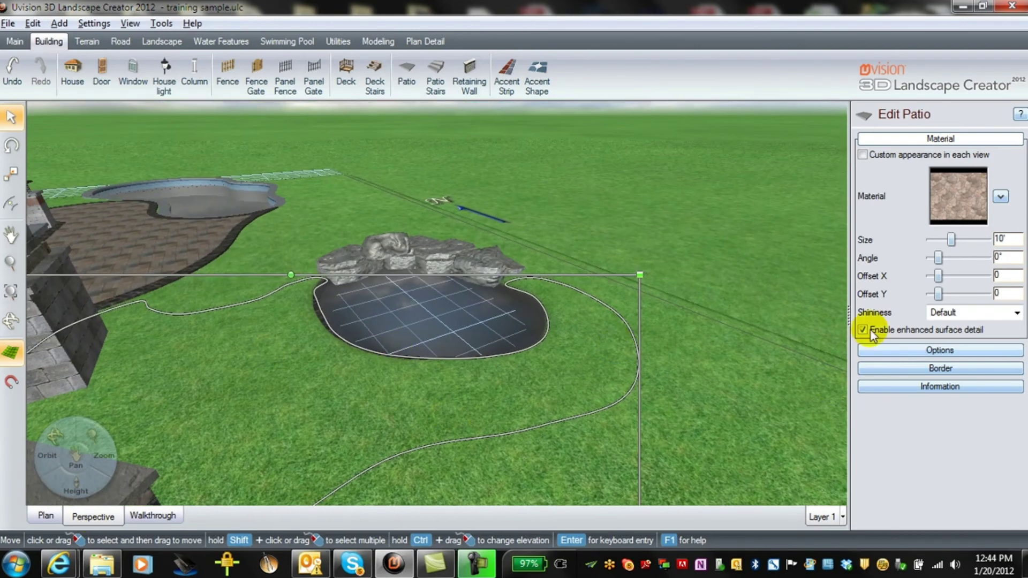
- Raise the patio's elevation to 5" and deselect it to view the border around the pond
left_click(953, 353)
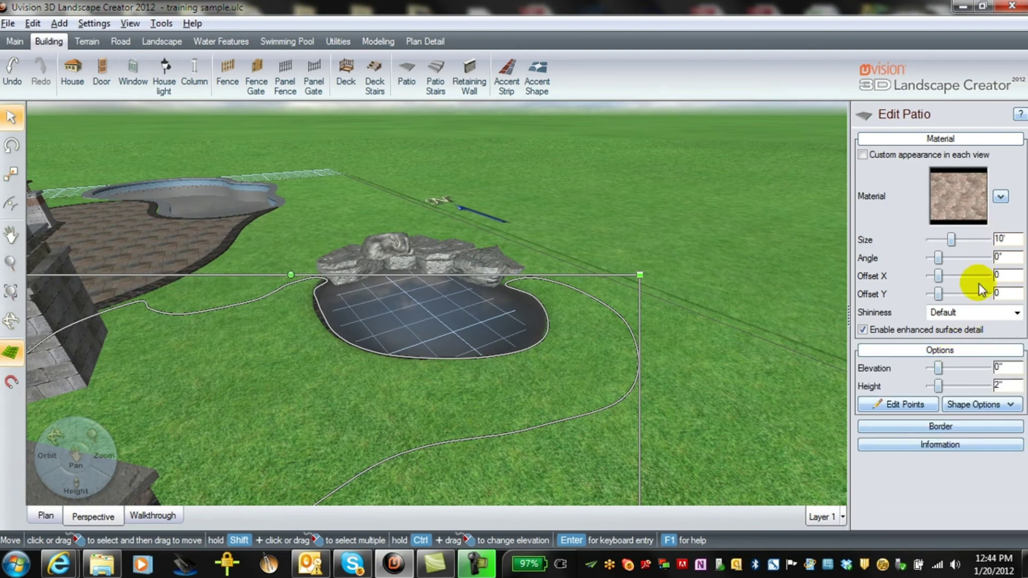
left_click(986, 368)
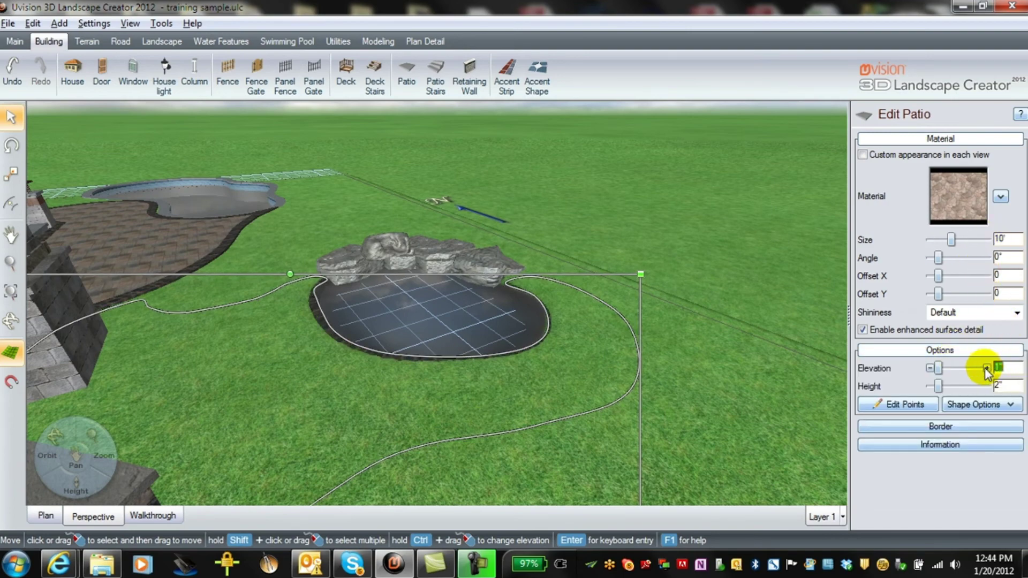
left_click(986, 368)
left_click(986, 367)
left_click(986, 367)
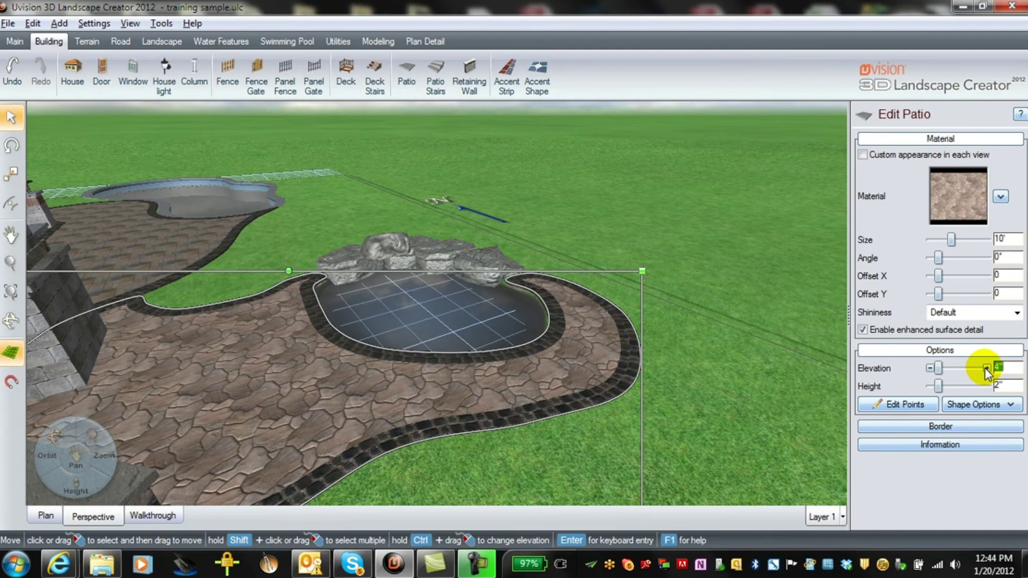
left_click(987, 370)
middle_click_drag(536, 436, 442, 436)
left_click(766, 412)
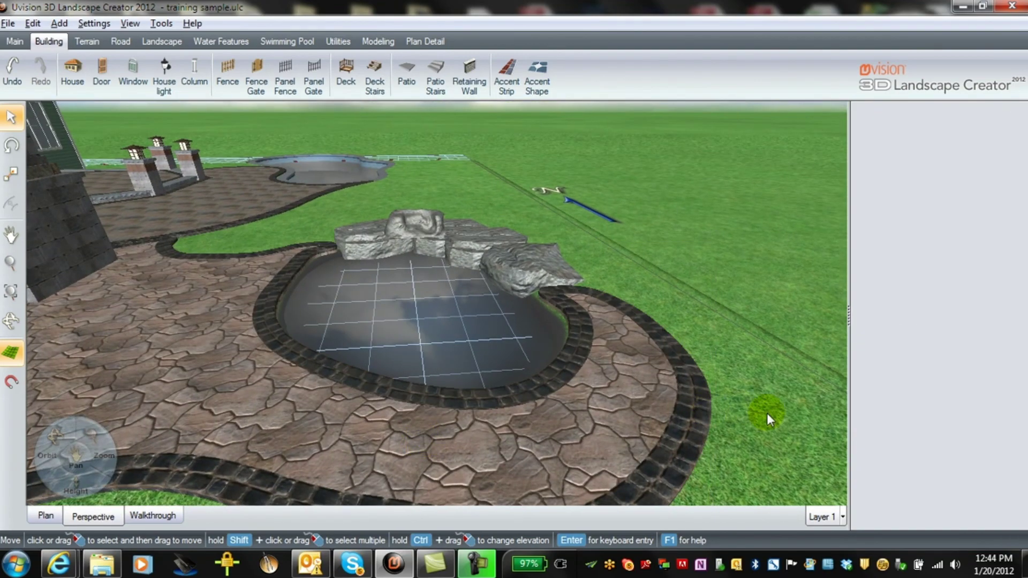